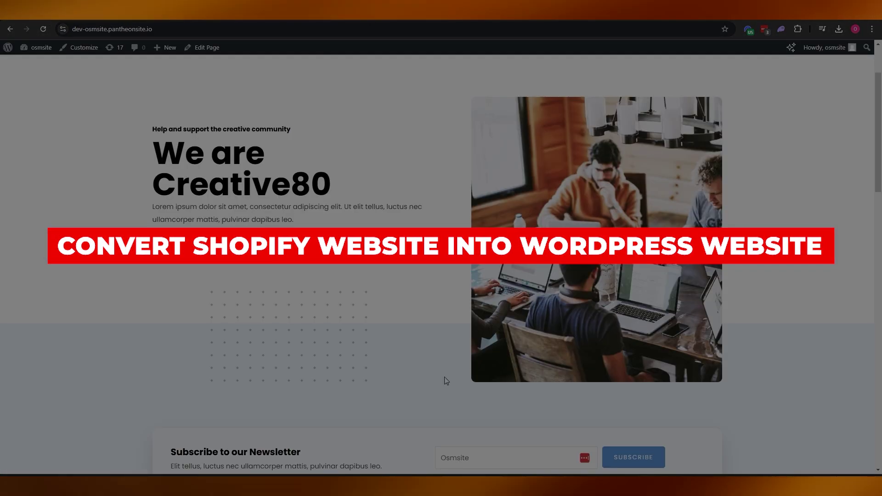
# - Look over the Shopify Themes page showing Dawn, and open WordPress's Installed Plugins list
pyautogui.scroll(1, 571, 302)
pyautogui.scroll(1, 473, 297)
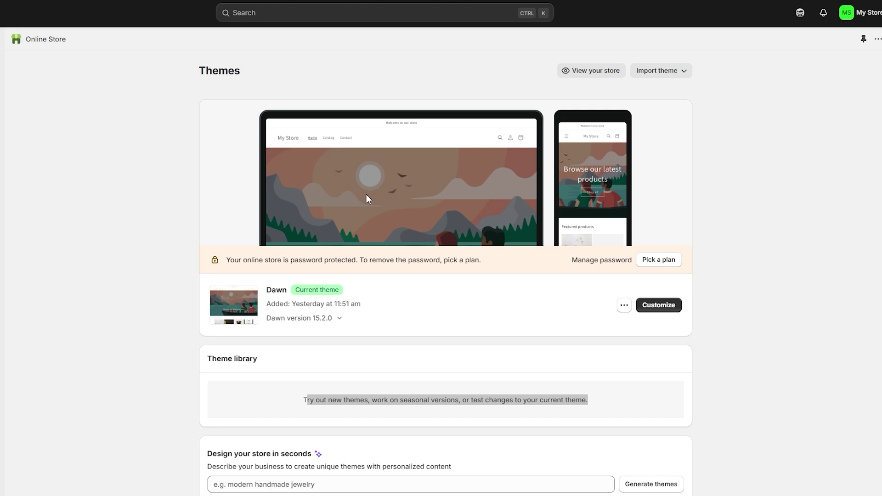
pyautogui.click(178, 354)
pyautogui.scroll(-5, 233, 337)
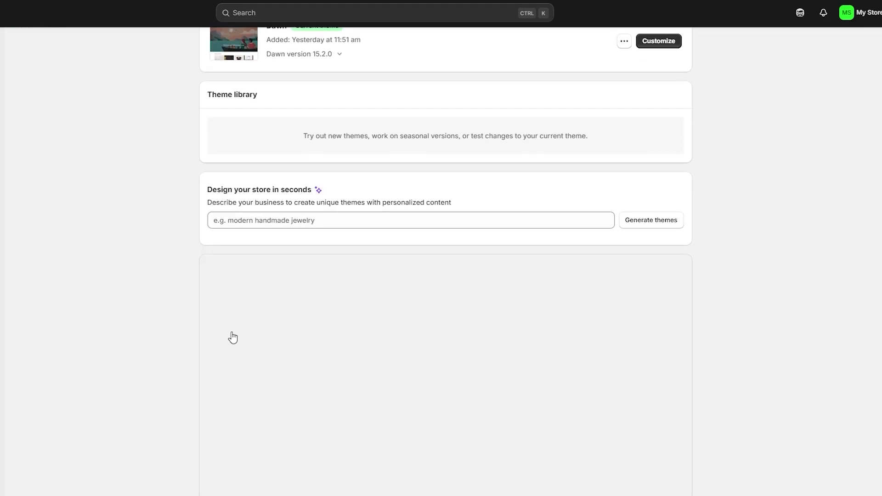
pyautogui.scroll(5, 233, 338)
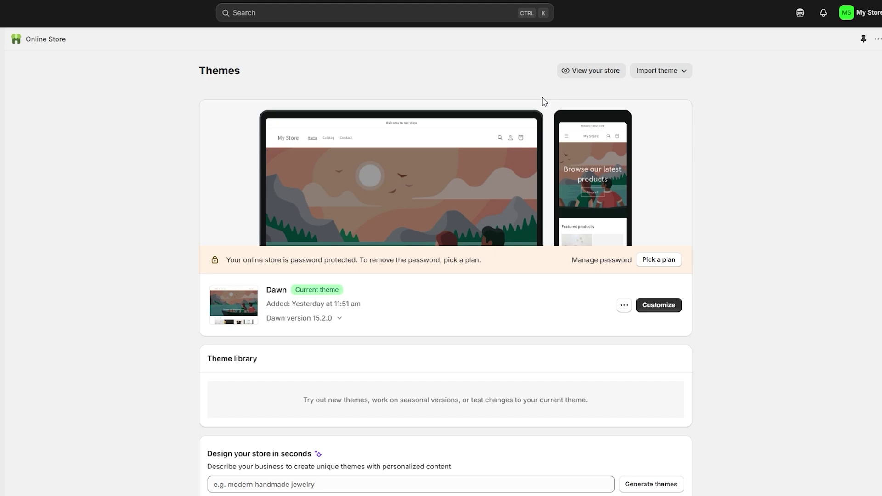
pyautogui.scroll(-5, 656, 134)
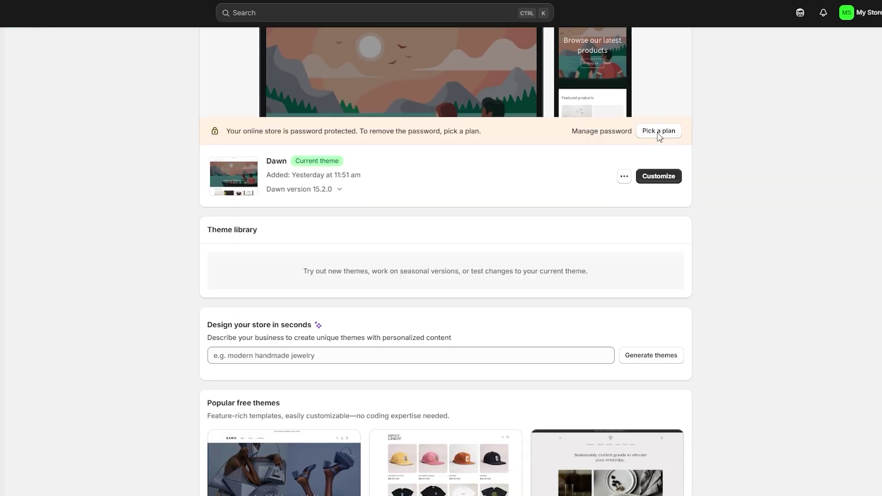
pyautogui.scroll(5, 677, 146)
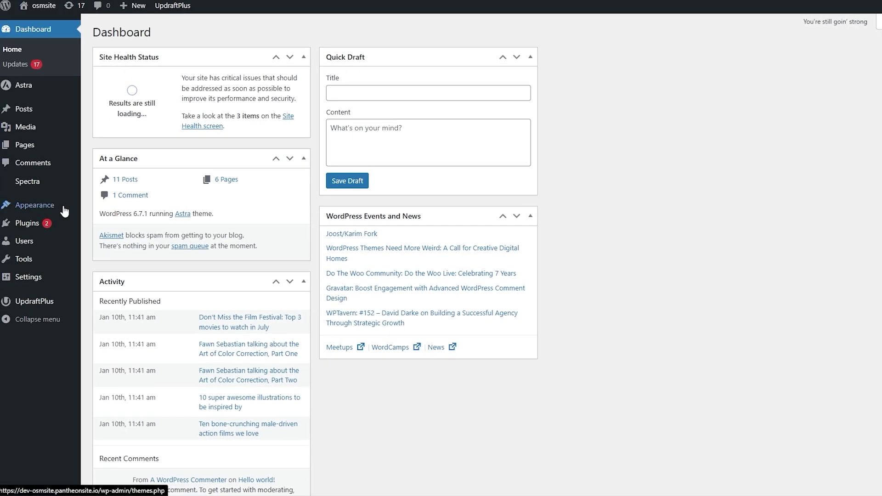
pyautogui.moveTo(39, 230)
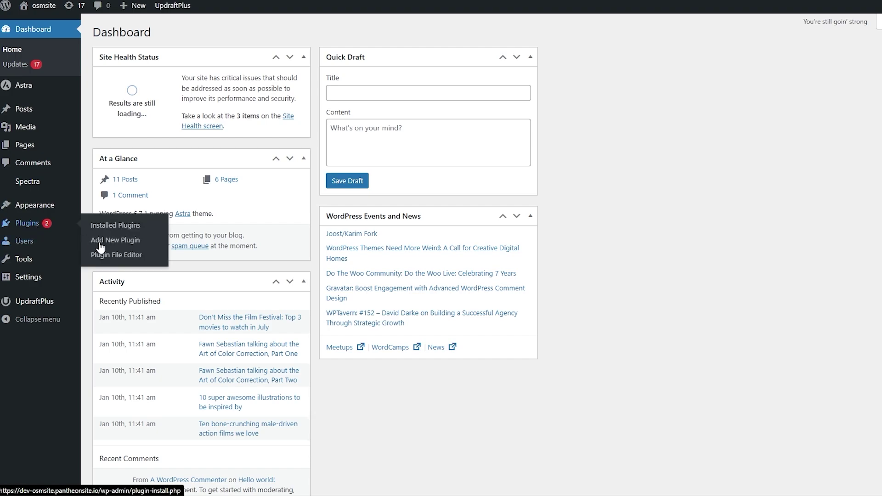
pyautogui.click(132, 225)
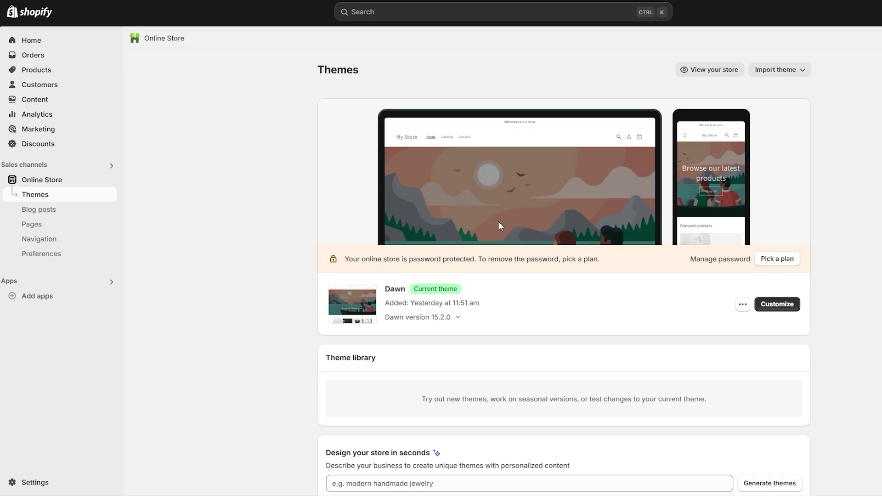
pyautogui.scroll(-12, 505, 256)
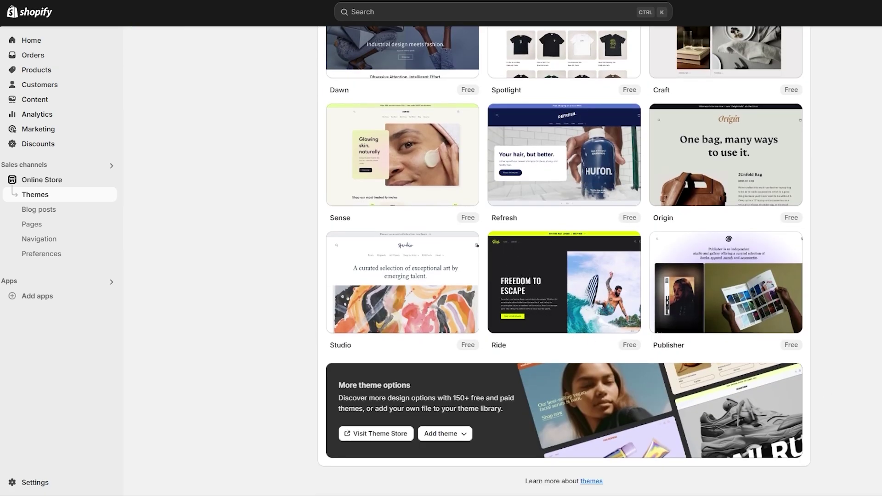
pyautogui.scroll(8, 563, 257)
pyautogui.scroll(5, 580, 264)
pyautogui.rightClick(575, 250)
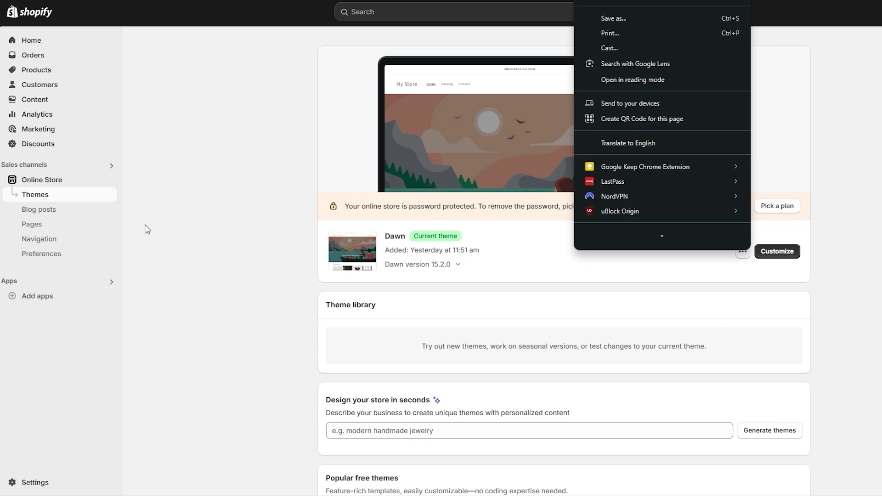
pyautogui.click(147, 228)
pyautogui.click(43, 70)
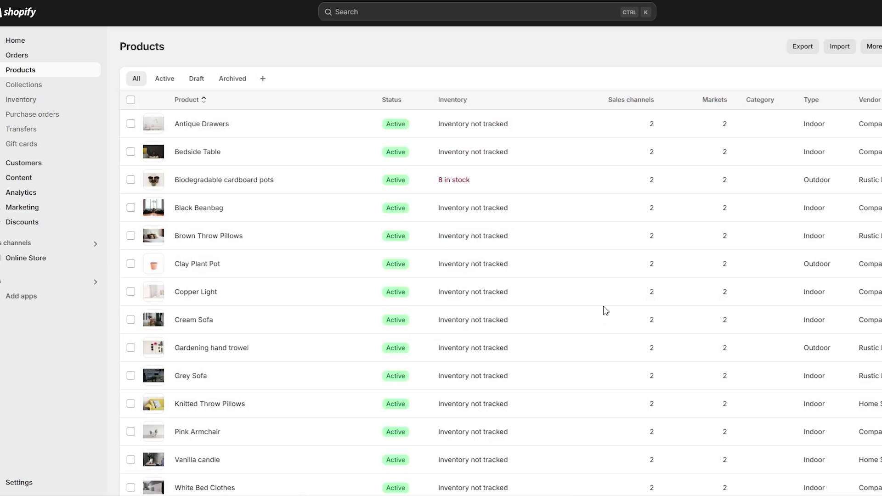
pyautogui.scroll(-3, 424, 279)
pyautogui.scroll(3, 424, 279)
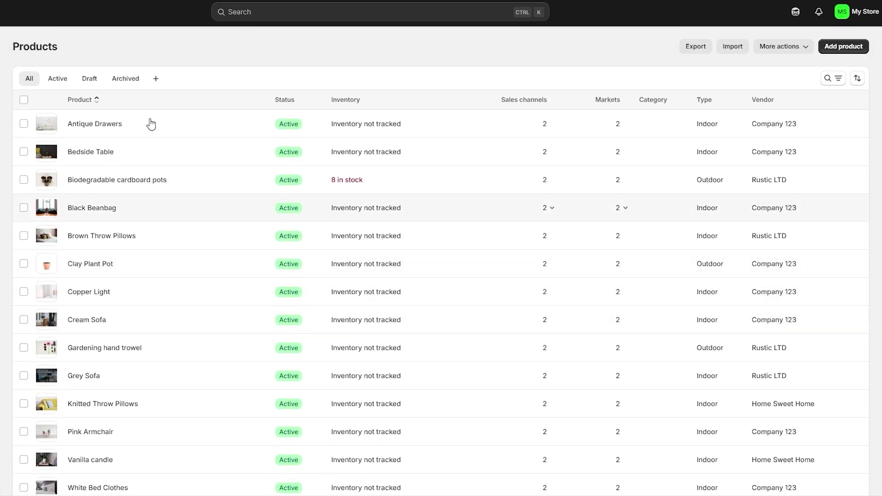
pyautogui.scroll(-5, 179, 181)
pyautogui.scroll(5, 63, 401)
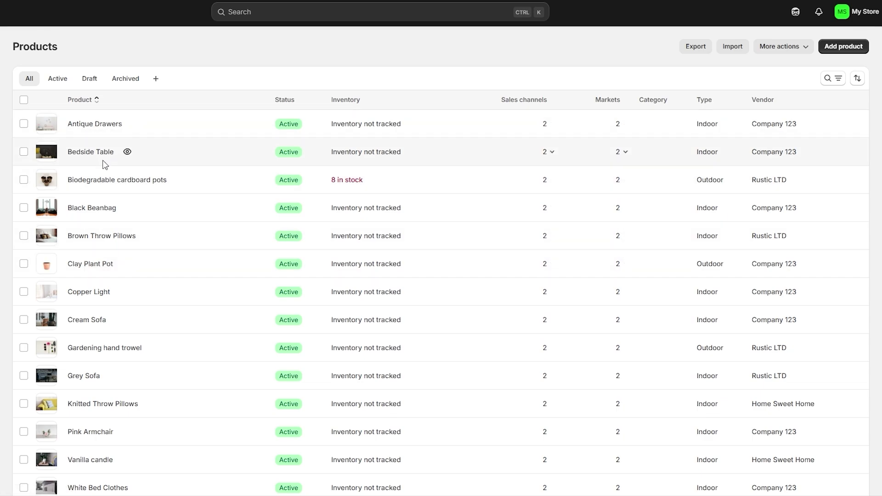
pyautogui.click(2, 222)
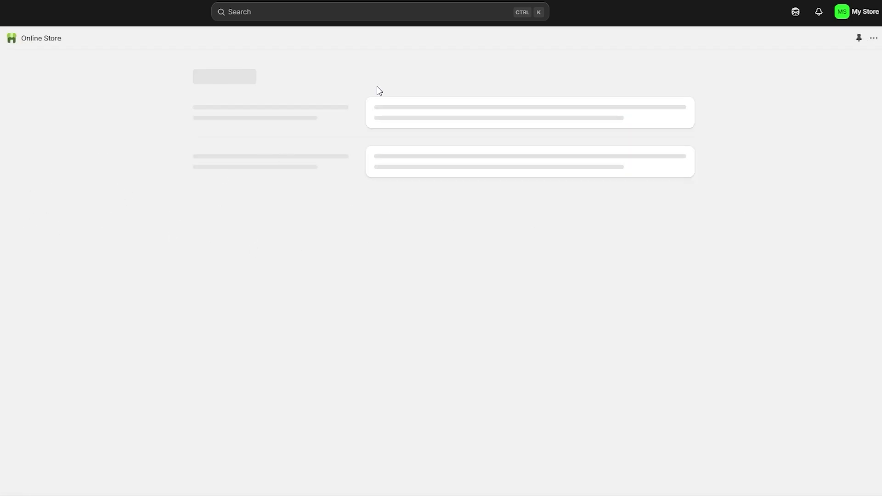
pyautogui.click(794, 16)
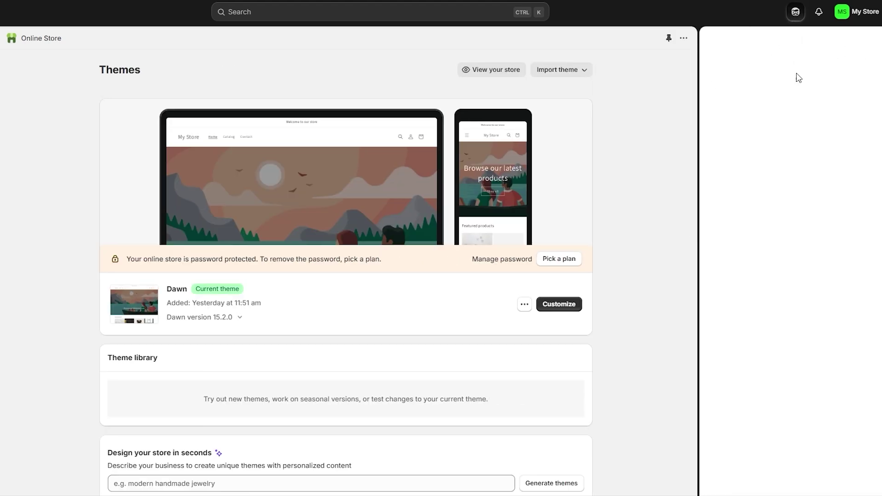
pyautogui.click(683, 76)
pyautogui.scroll(-6, 360, 291)
# - Search the WordPress plugin directory for 'wp shopify' from Add New Plugin
pyautogui.scroll(6, 349, 258)
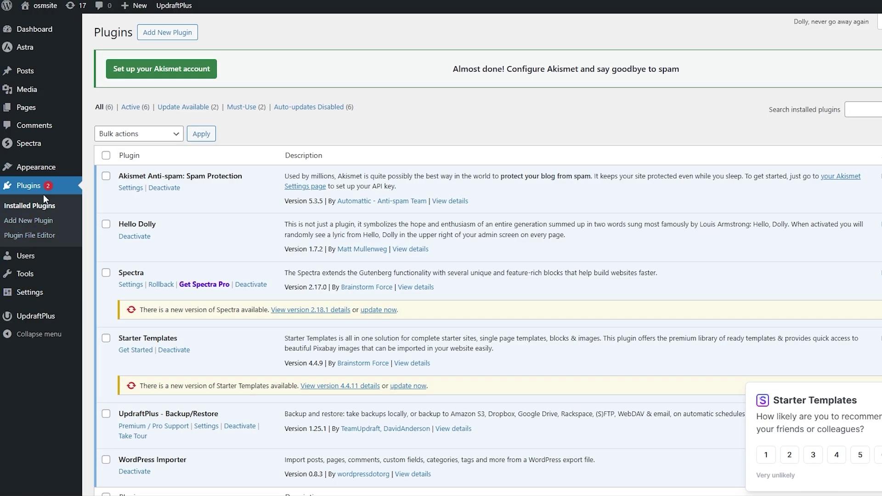
pyautogui.click(30, 222)
pyautogui.click(832, 65)
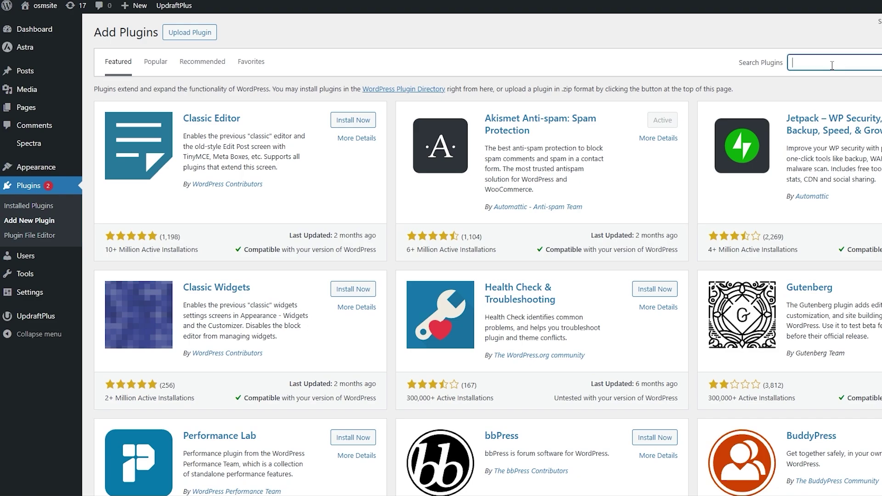
pyautogui.write('w')
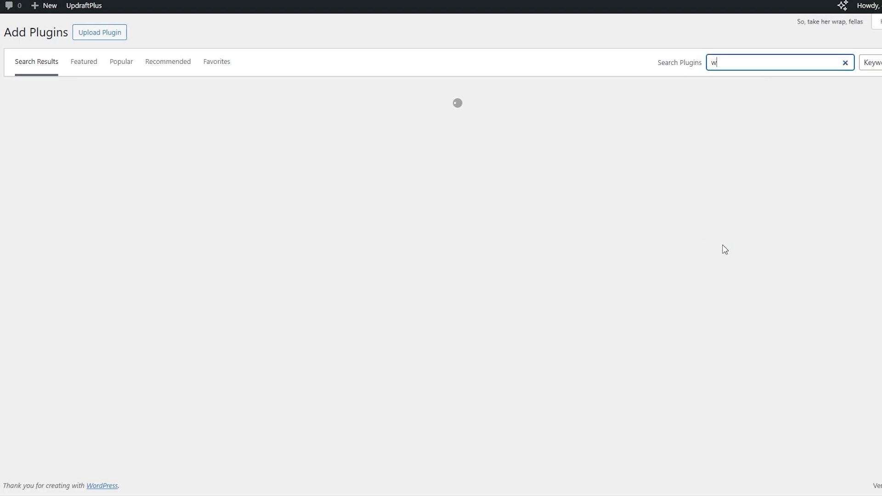
pyautogui.write('p s')
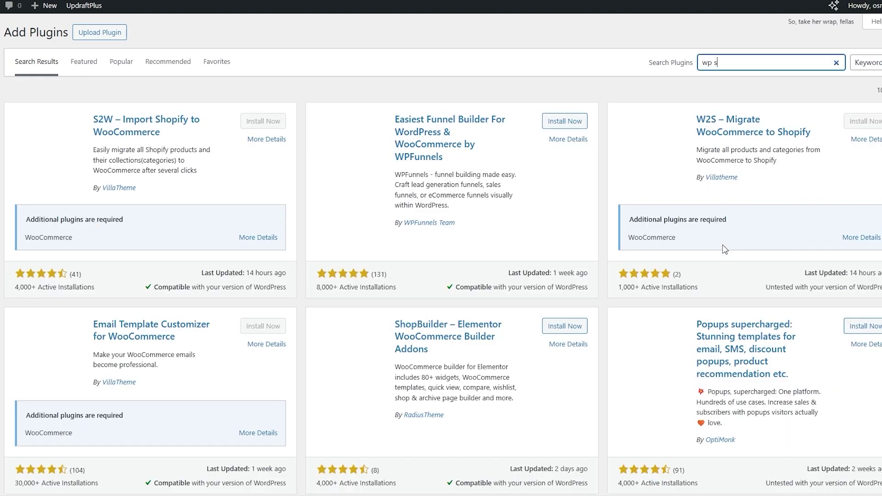
pyautogui.write('hopify')
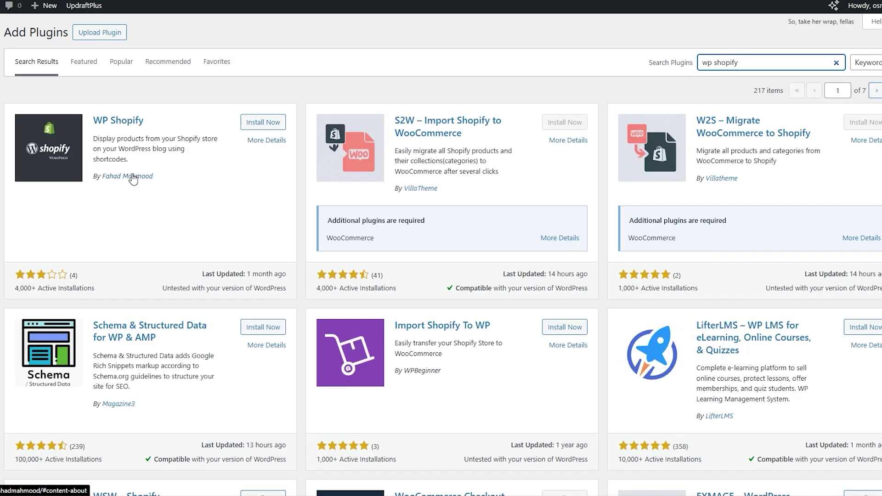
# - Read the WP Shopify and S2W plugin descriptions in the search results
pyautogui.moveTo(132, 138); pyautogui.dragTo(140, 160)
pyautogui.click(138, 160)
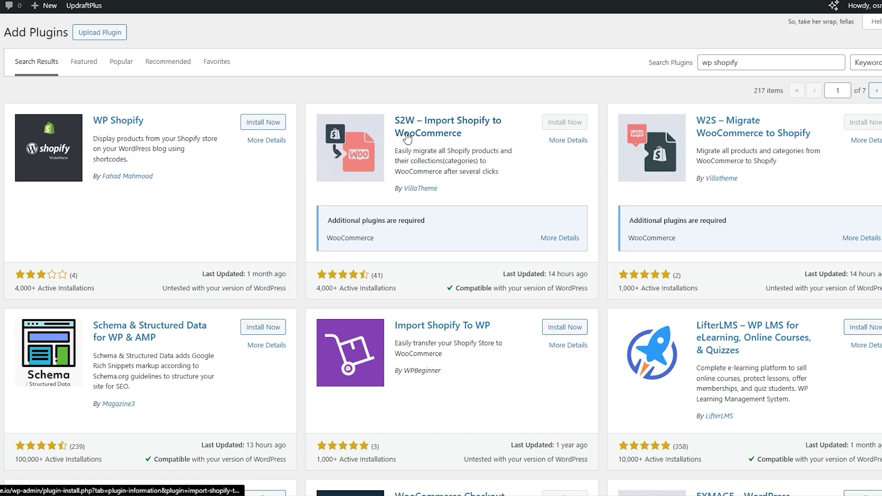
pyautogui.moveTo(395, 150); pyautogui.dragTo(440, 172)
pyautogui.click(444, 177)
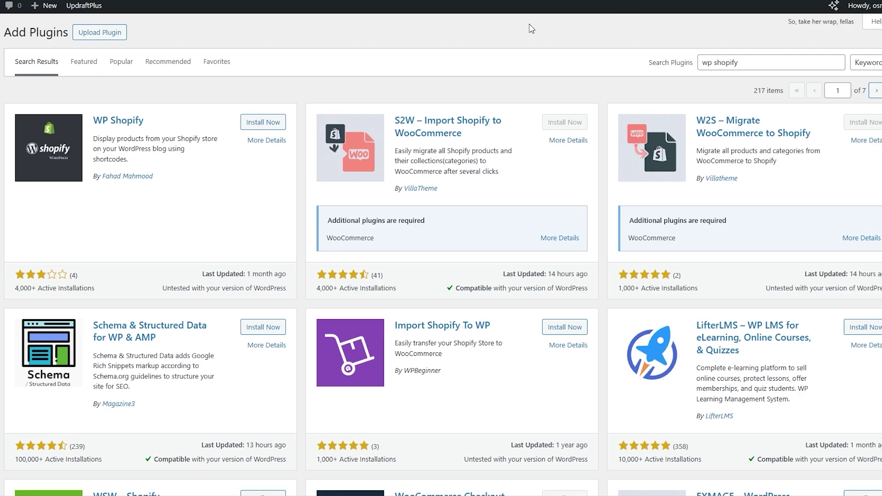
pyautogui.scroll(-7, 377, 181)
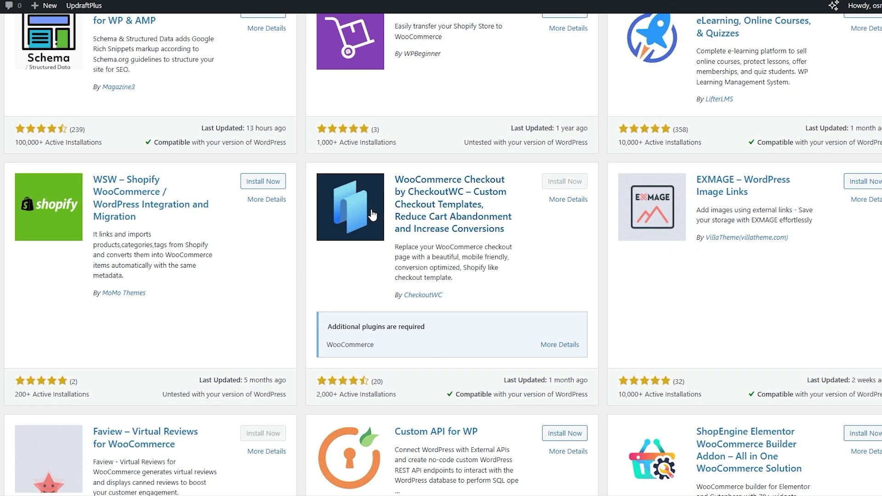
pyautogui.scroll(7, 303, 193)
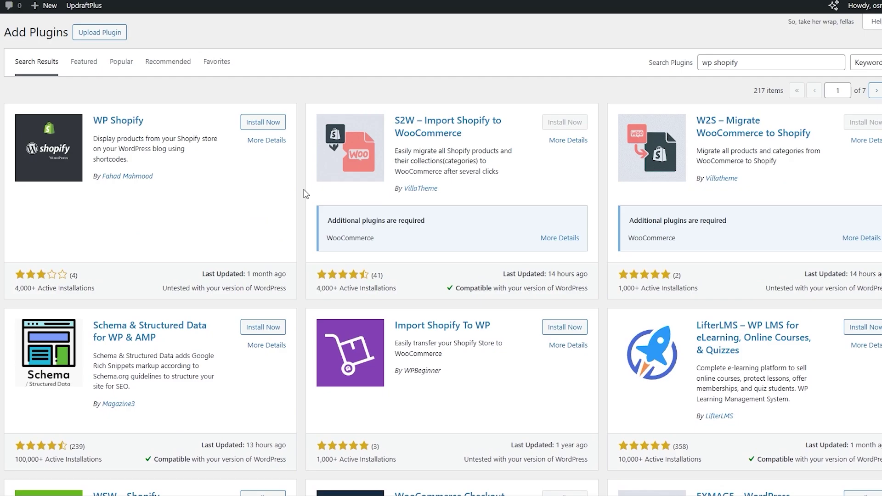
pyautogui.scroll(-5, 295, 186)
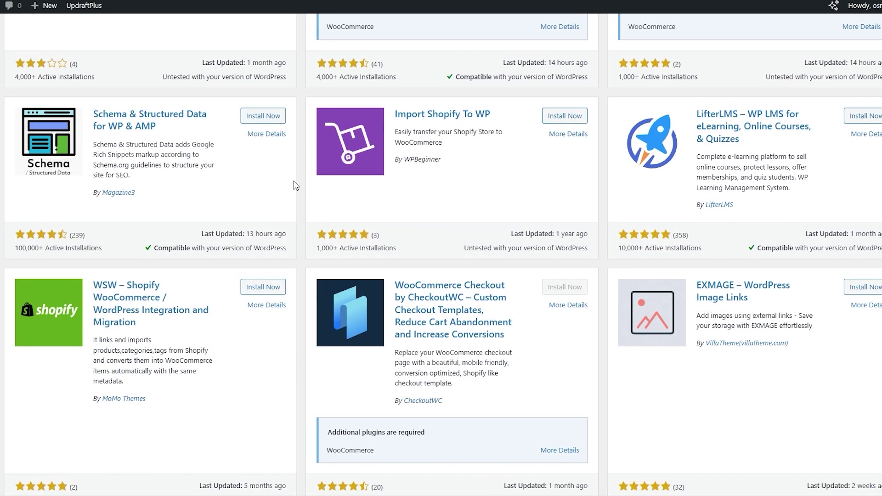
pyautogui.scroll(-5, 298, 189)
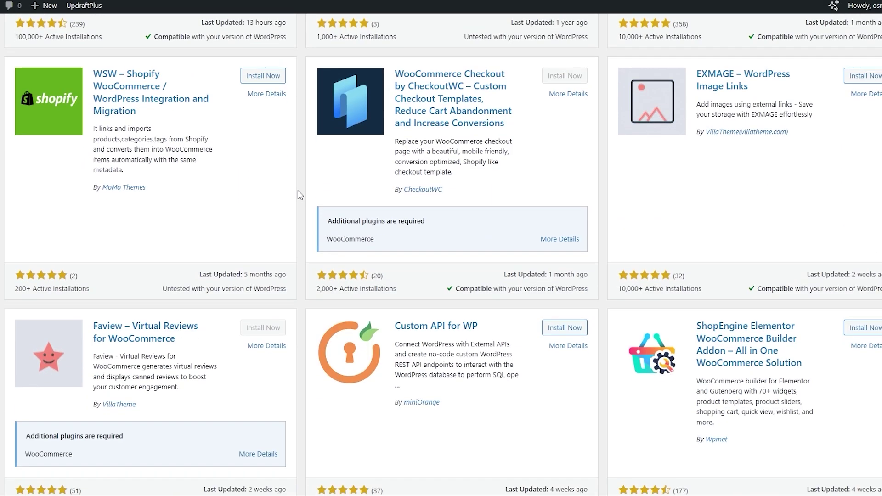
pyautogui.scroll(10, 298, 191)
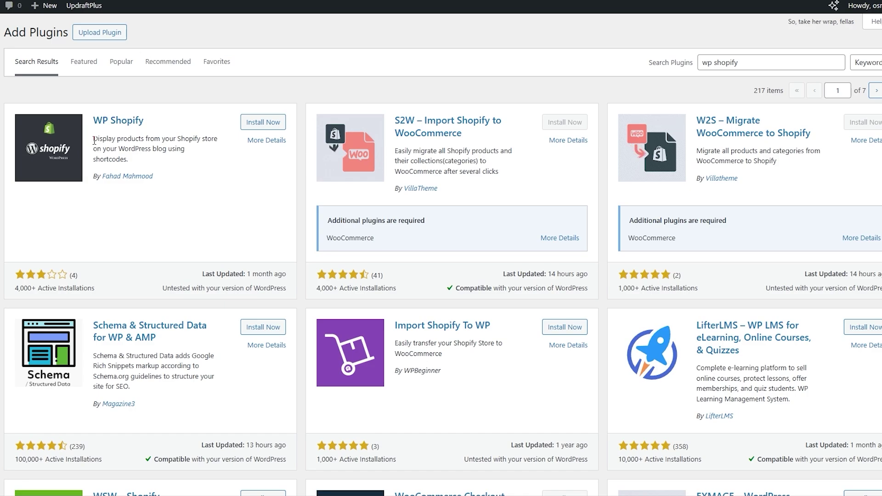
pyautogui.moveTo(95, 139); pyautogui.dragTo(201, 139)
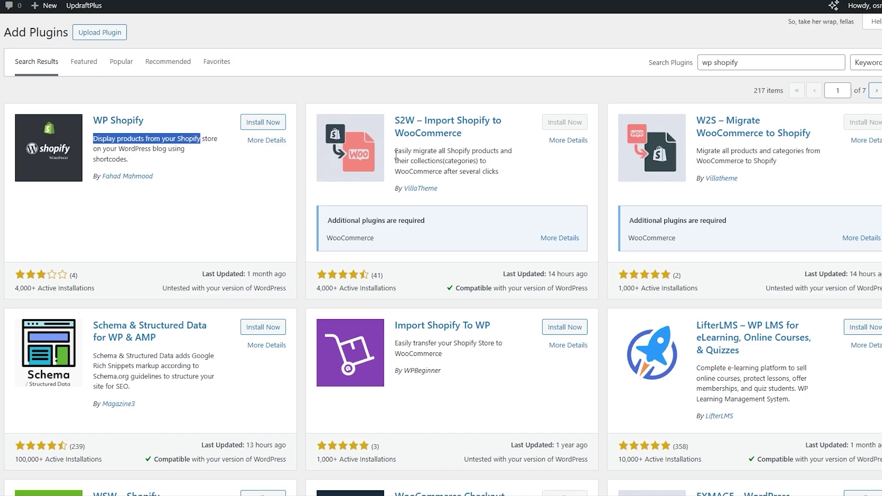
pyautogui.moveTo(396, 154); pyautogui.dragTo(477, 160)
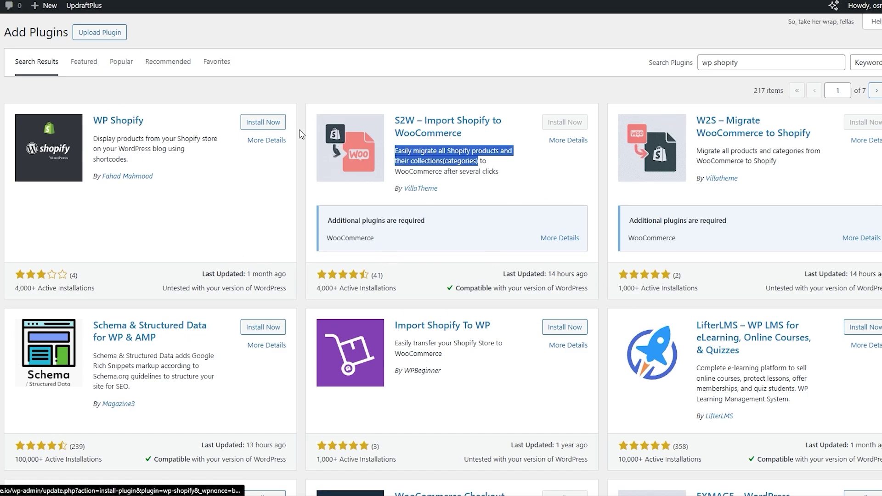
# - Install and activate WP Shopify 1.5.1, then open its Settings page
pyautogui.click(265, 123)
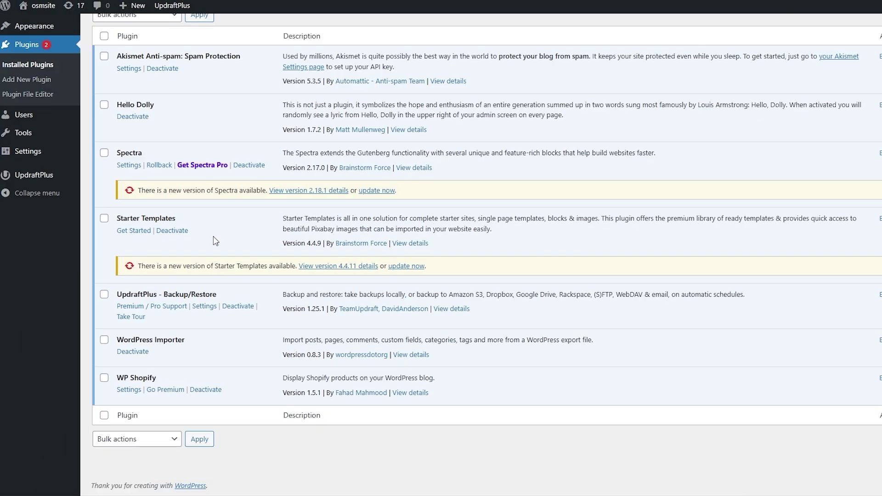
pyautogui.scroll(1, 215, 241)
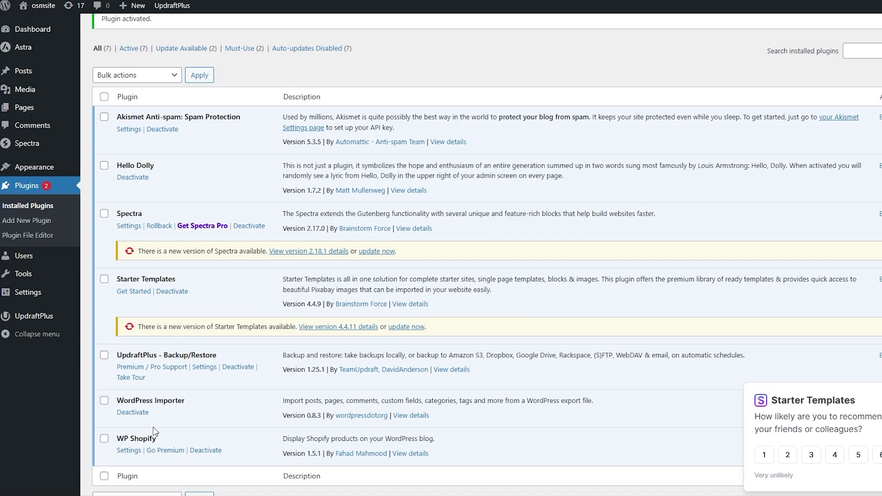
pyautogui.moveTo(124, 438); pyautogui.dragTo(153, 442)
pyautogui.moveTo(43, 284)
pyautogui.scroll(-1, 137, 458)
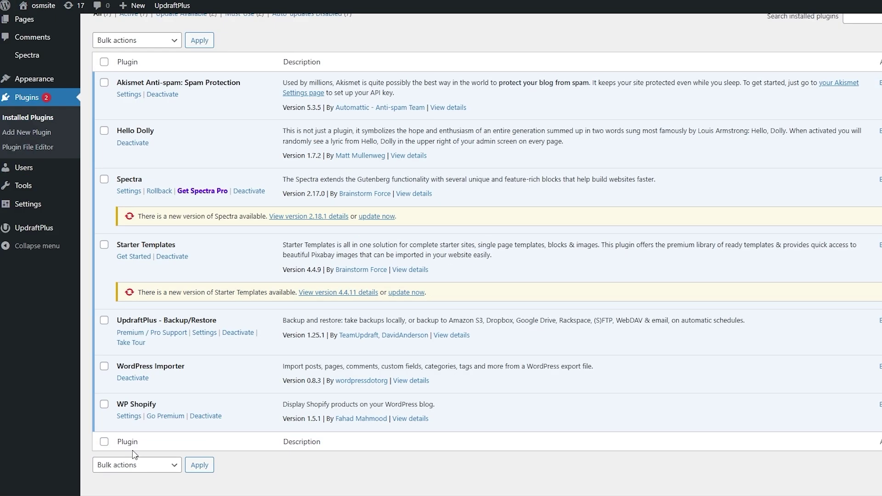
pyautogui.click(131, 425)
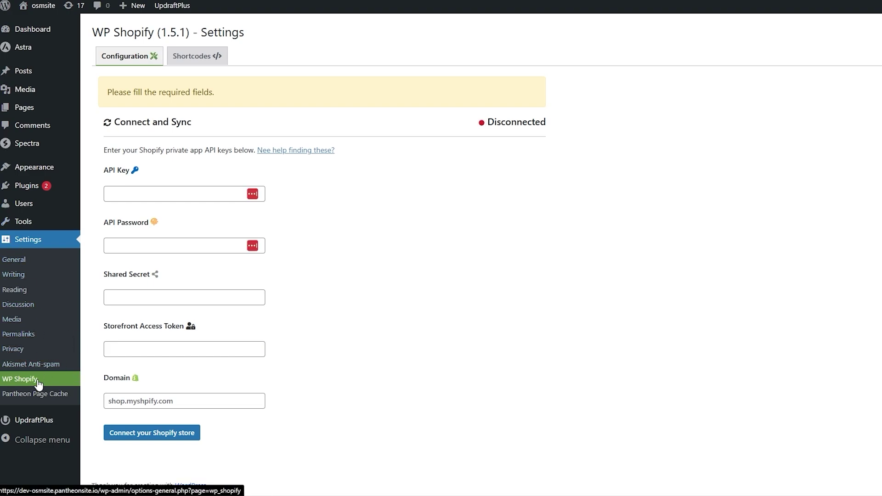
pyautogui.moveTo(122, 122); pyautogui.dragTo(198, 133)
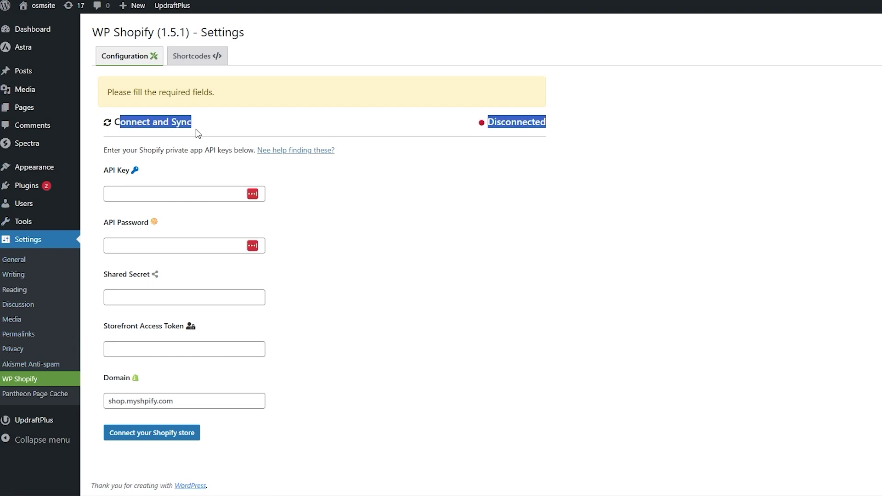
pyautogui.click(148, 64)
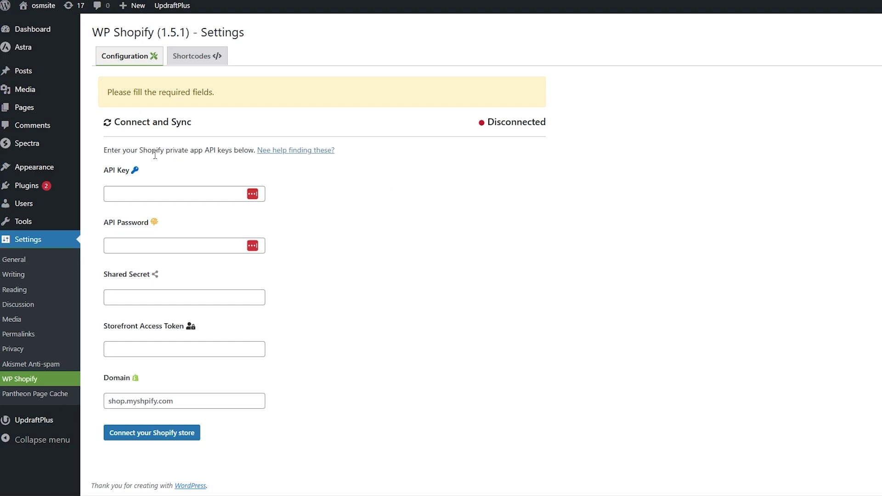
pyautogui.moveTo(144, 151); pyautogui.dragTo(253, 167)
pyautogui.click(192, 189)
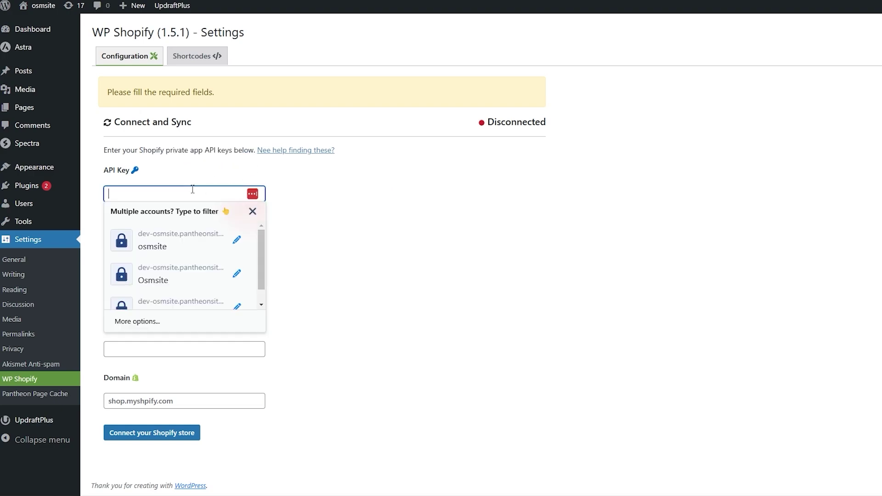
pyautogui.click(367, 196)
pyautogui.moveTo(103, 222); pyautogui.dragTo(140, 225)
pyautogui.moveTo(108, 274); pyautogui.dragTo(123, 274)
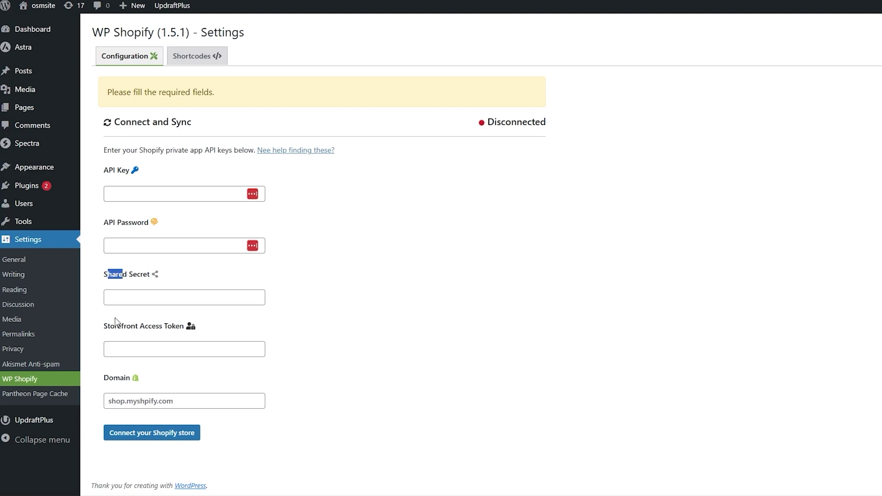
pyautogui.moveTo(106, 325); pyautogui.dragTo(146, 327)
pyautogui.moveTo(112, 385); pyautogui.dragTo(164, 395)
pyautogui.click(148, 220)
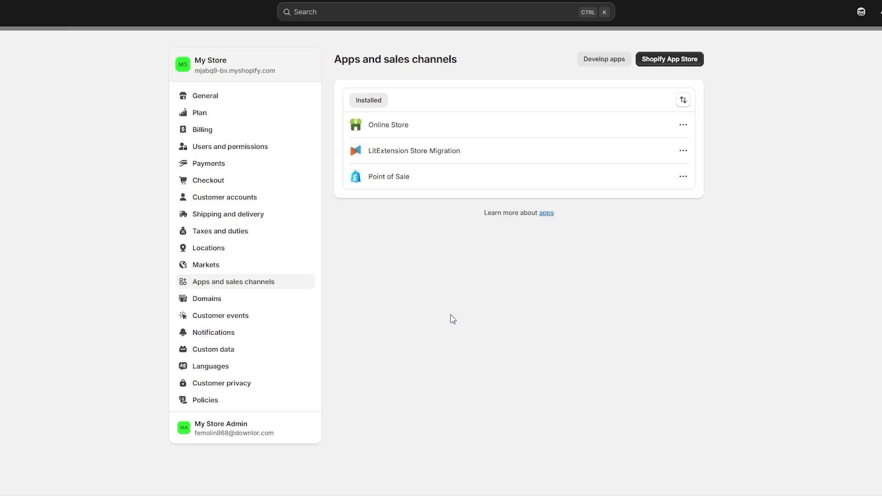
# - Create a custom app named 'WP Shopify' under Settings > Apps and sales channels > Develop apps
pyautogui.click(388, 125)
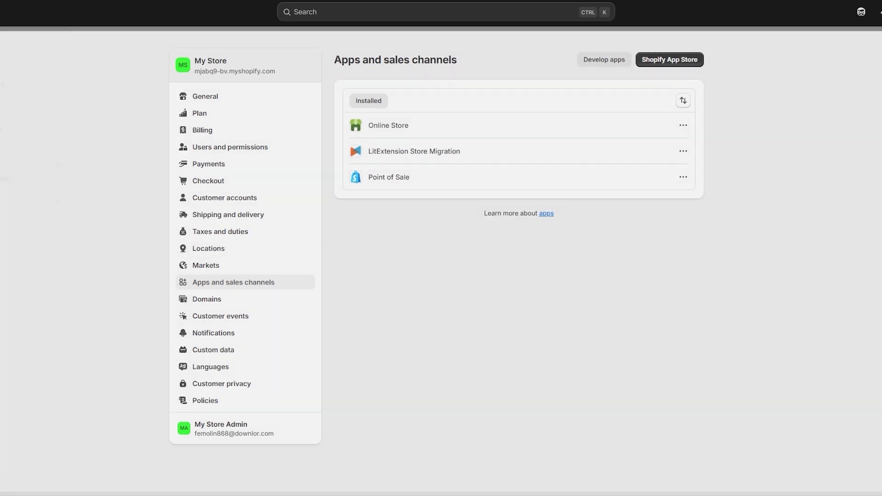
pyautogui.click(30, 480)
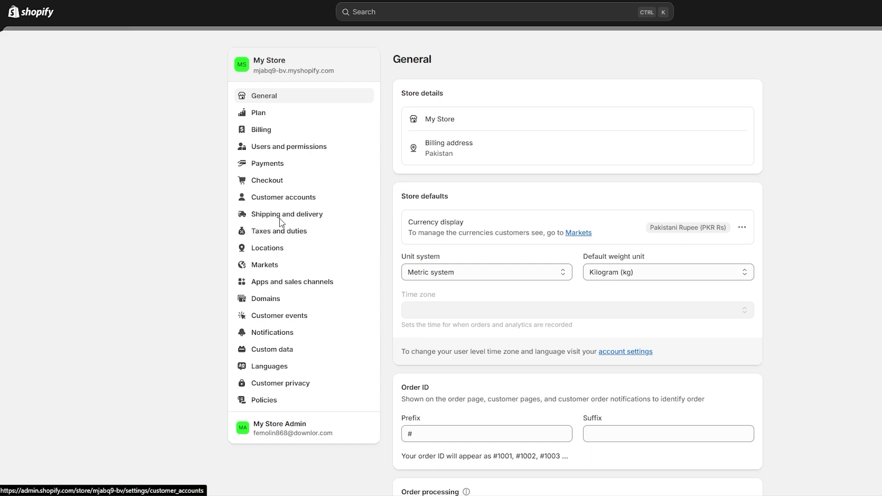
pyautogui.click(270, 288)
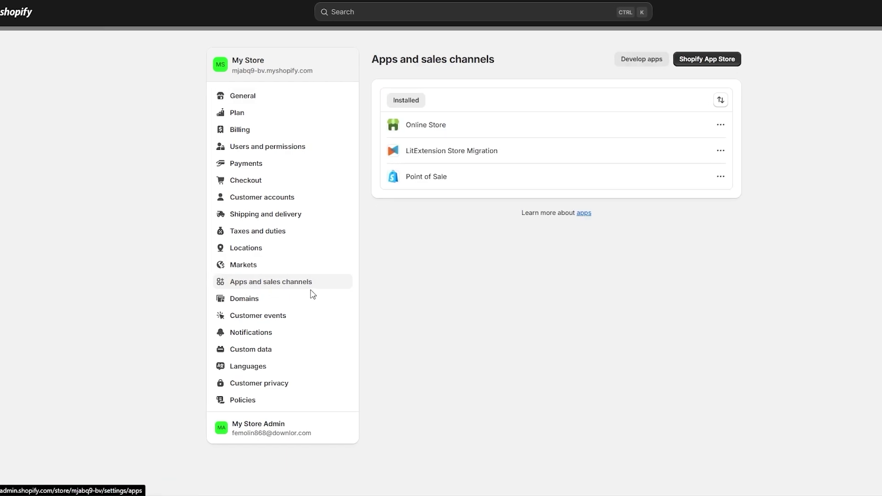
pyautogui.click(603, 59)
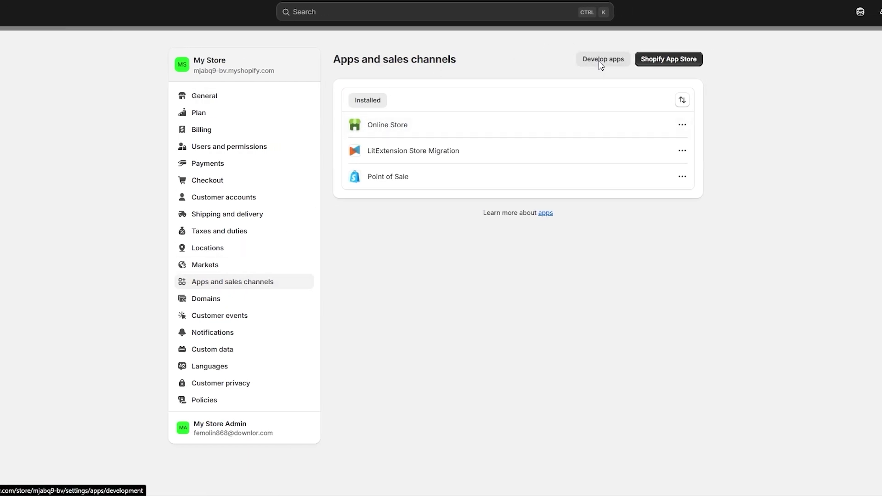
pyautogui.click(506, 221)
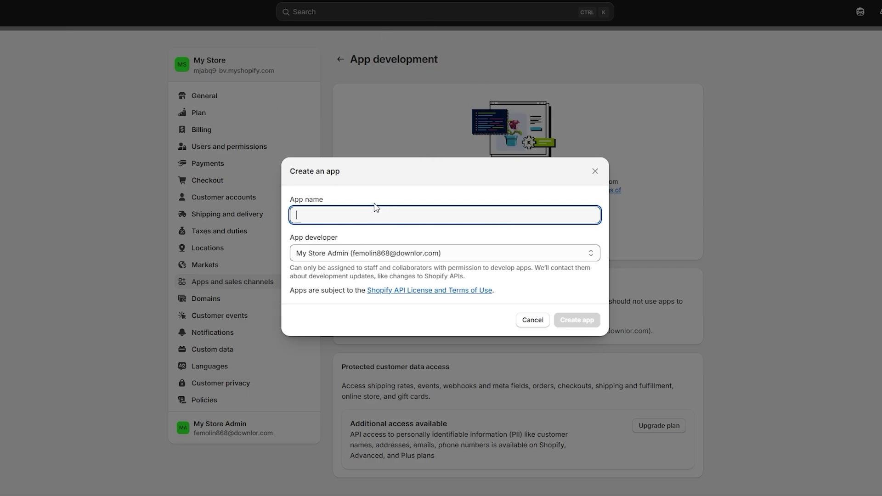
pyautogui.write('WP Shopify')
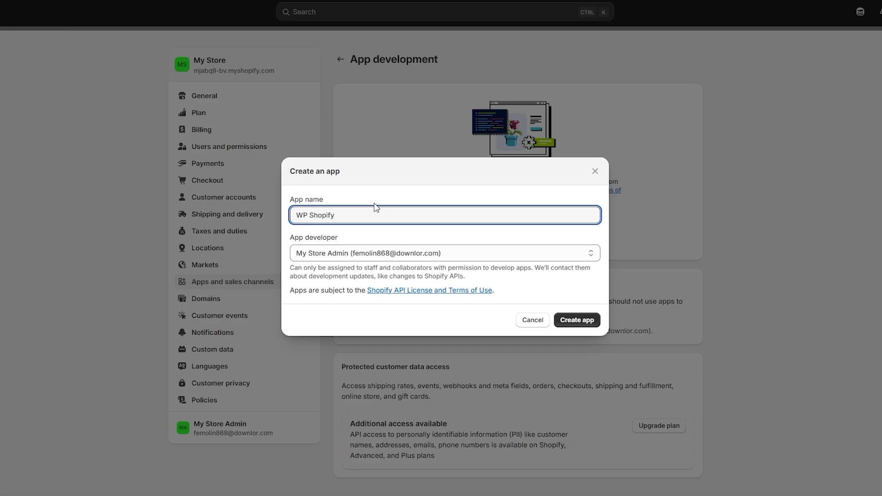
pyautogui.click(318, 252)
pyautogui.click(322, 266)
pyautogui.click(569, 322)
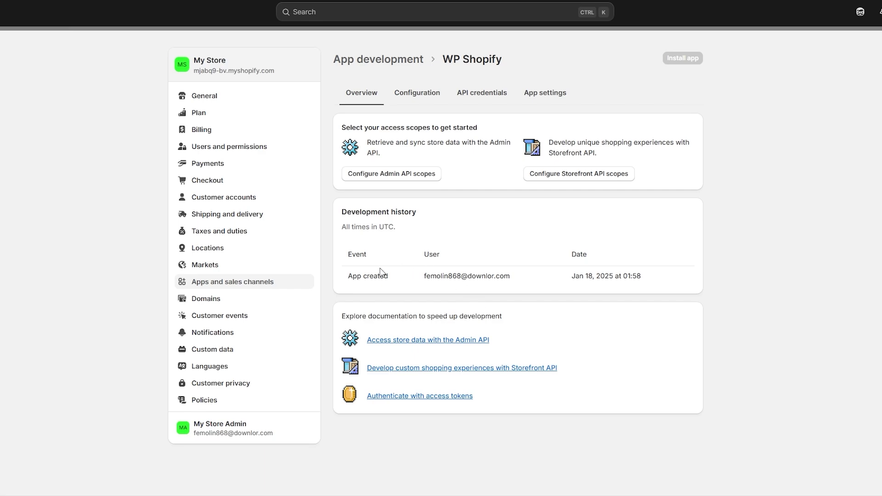
# - Open the WP Shopify app's Admin API access scopes configuration
pyautogui.click(416, 178)
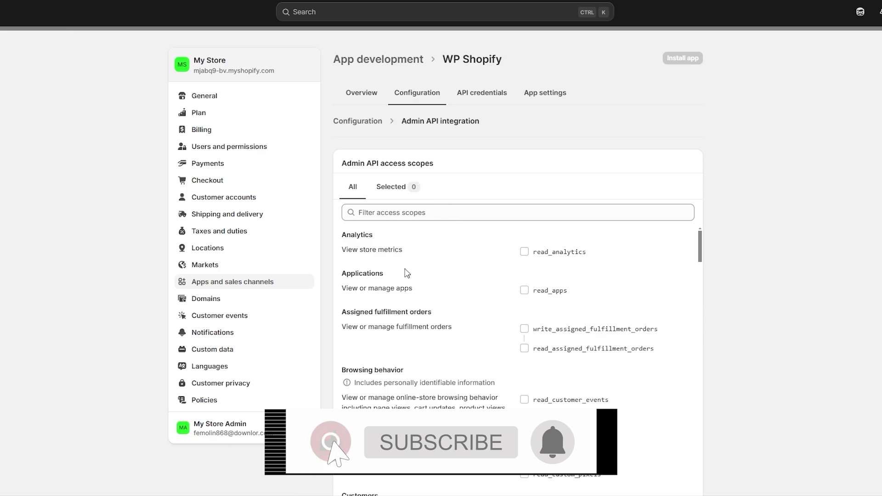
pyautogui.scroll(-1, 406, 271)
pyautogui.scroll(1, 406, 271)
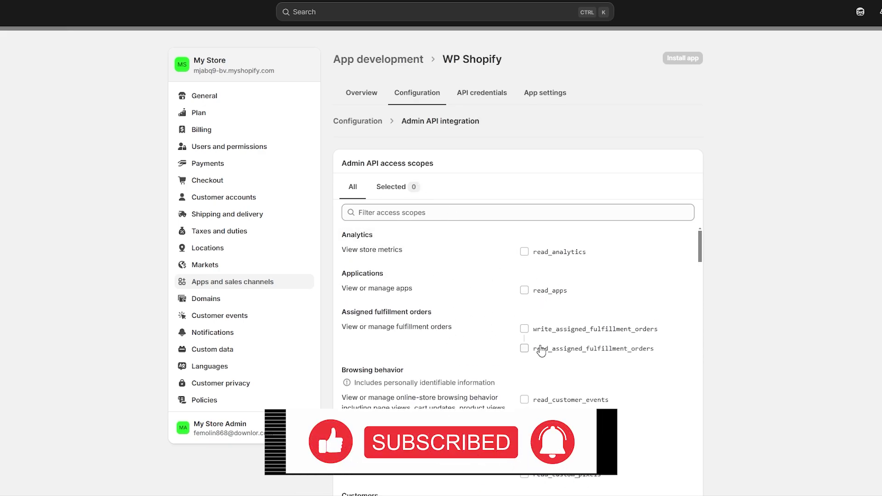
pyautogui.scroll(-2, 376, 340)
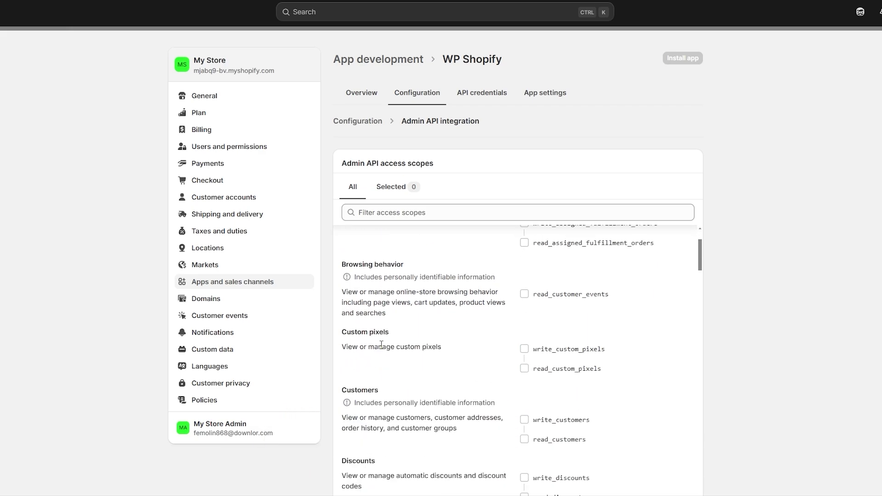
pyautogui.scroll(-2, 479, 336)
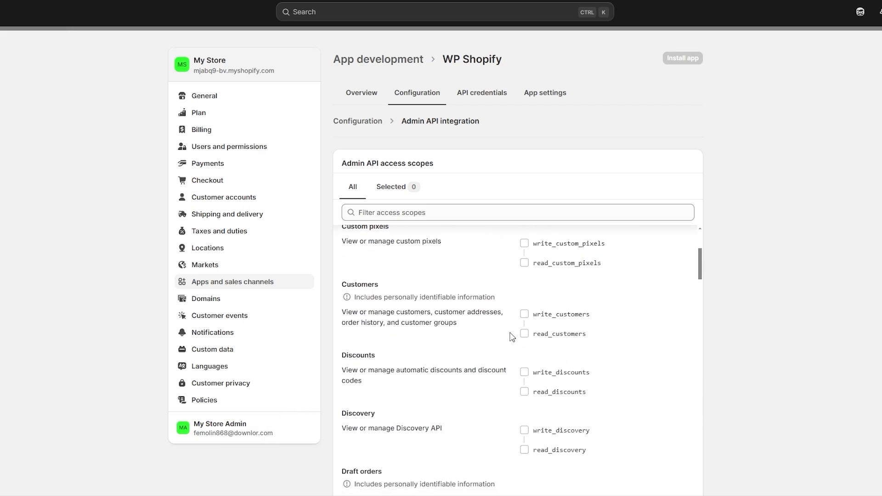
pyautogui.scroll(-1, 355, 368)
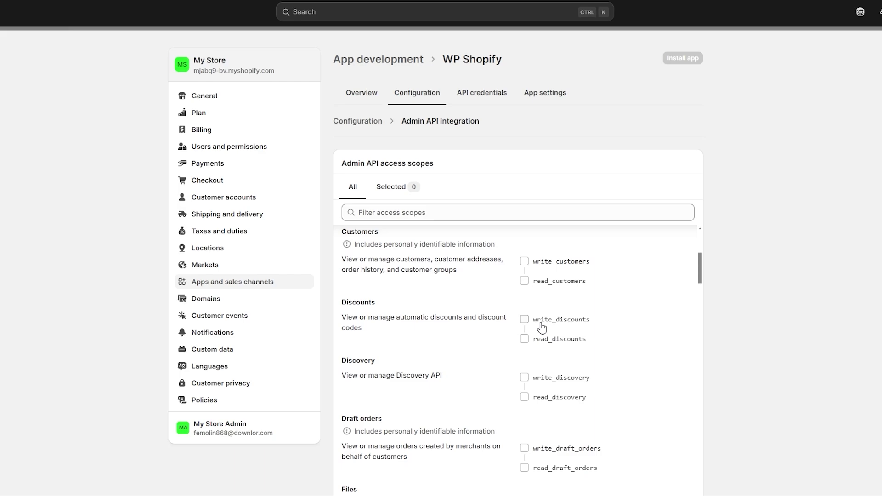
# - Grant discounts, Discovery API, draft orders, files, fulfillment services, gift cards, inventory and legal policies scopes
pyautogui.click(524, 318)
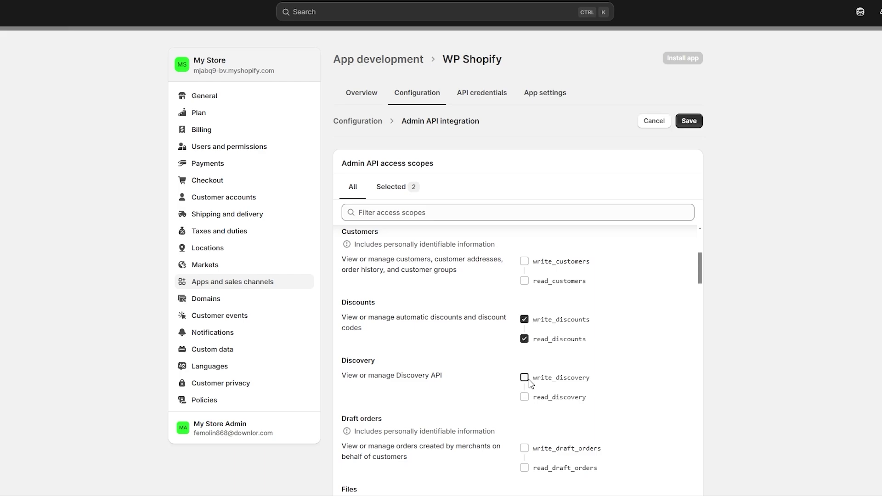
pyautogui.click(524, 377)
pyautogui.scroll(-2, 528, 383)
pyautogui.click(525, 341)
pyautogui.click(525, 400)
pyautogui.scroll(-1, 529, 404)
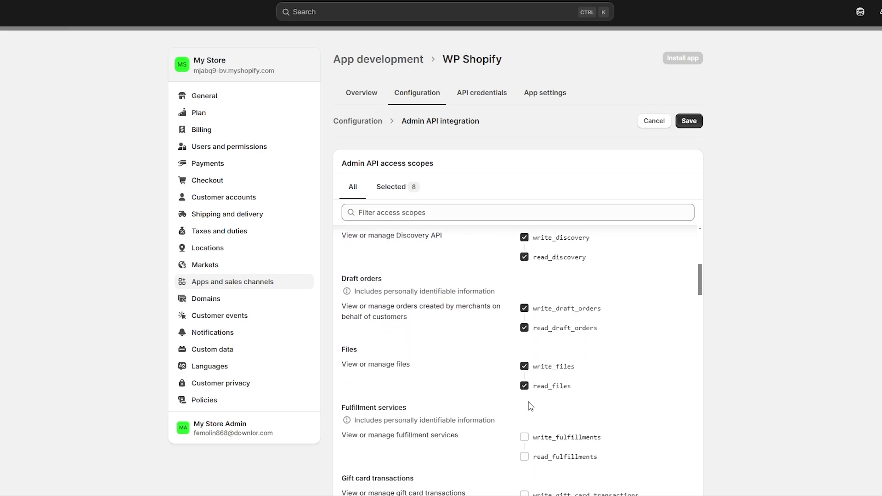
pyautogui.scroll(-1, 531, 406)
pyautogui.click(525, 418)
pyautogui.scroll(-2, 526, 416)
pyautogui.click(526, 372)
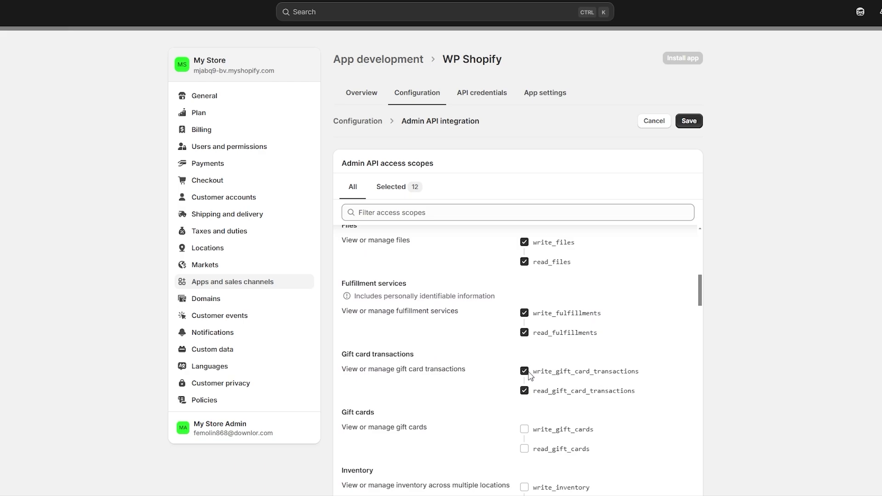
pyautogui.scroll(-1, 528, 376)
pyautogui.click(524, 377)
pyautogui.scroll(-2, 526, 378)
pyautogui.click(524, 329)
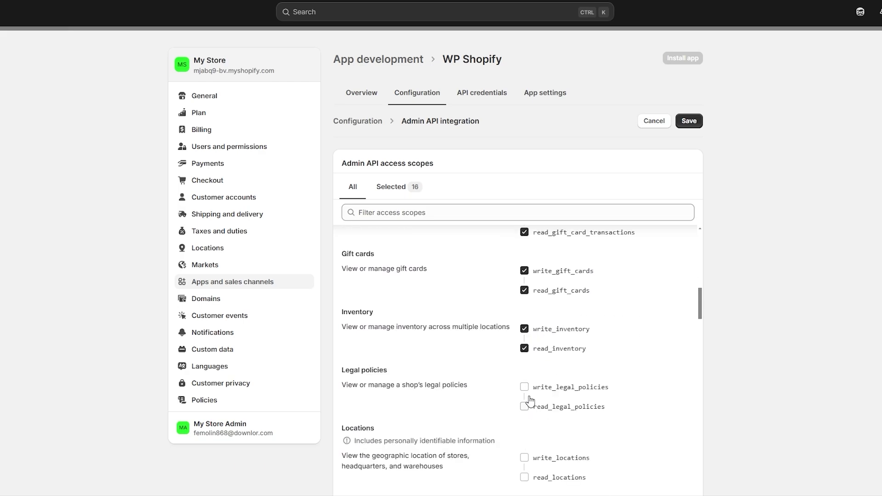
pyautogui.click(524, 387)
# - Grant locations, marketing events, fulfillment orders, metaobjects, navigation, pages, orders and payment customizations scopes
pyautogui.scroll(-2, 527, 455)
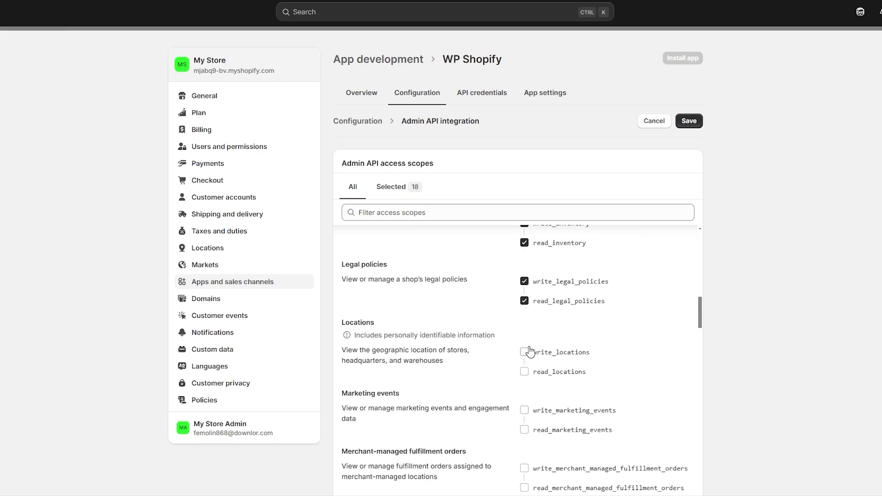
pyautogui.click(528, 352)
pyautogui.scroll(-3, 530, 352)
pyautogui.click(525, 253)
pyautogui.click(525, 310)
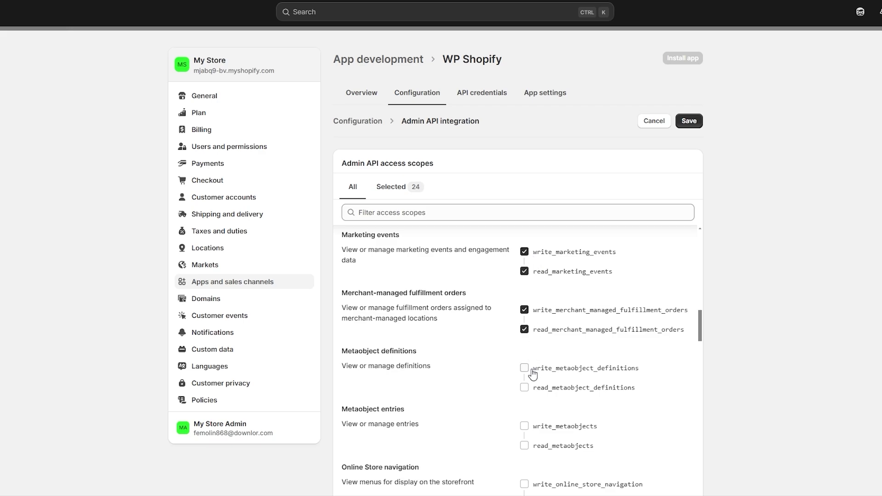
pyautogui.click(531, 370)
pyautogui.click(528, 426)
pyautogui.scroll(-3, 528, 426)
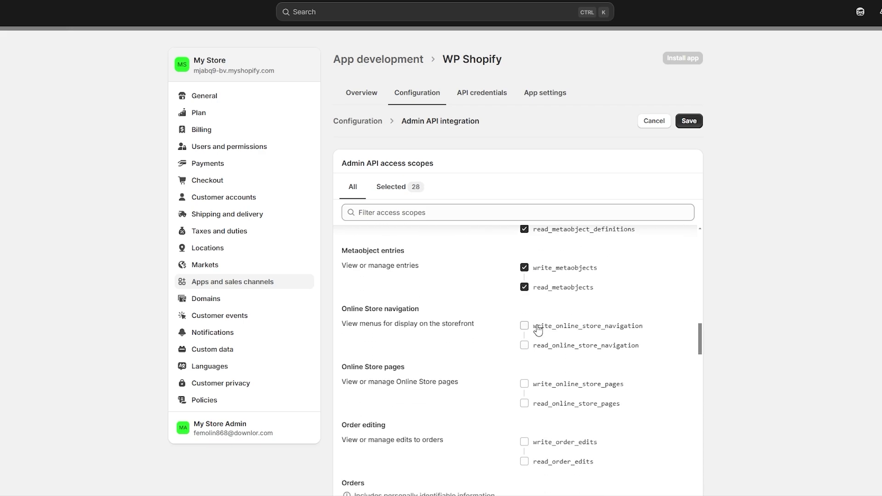
pyautogui.click(538, 329)
pyautogui.scroll(-3, 537, 383)
pyautogui.click(524, 278)
pyautogui.click(524, 337)
pyautogui.click(523, 404)
pyautogui.scroll(-3, 524, 381)
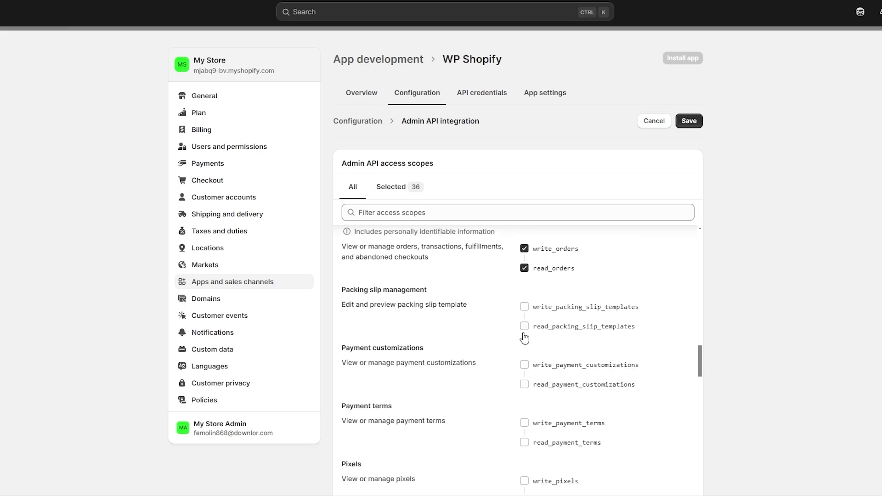
pyautogui.click(524, 306)
pyautogui.click(523, 365)
# - Save the Admin API configuration with all 137 access scopes selected
pyautogui.scroll(-6, 529, 331)
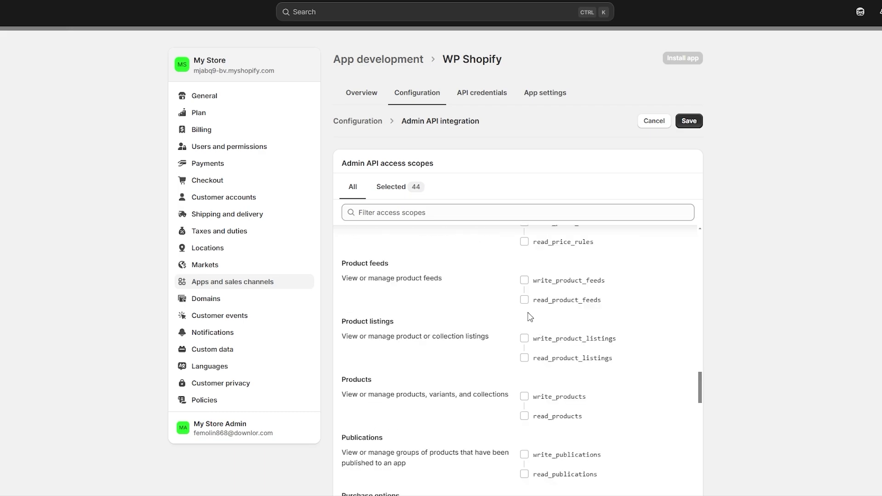
pyautogui.scroll(-8, 528, 358)
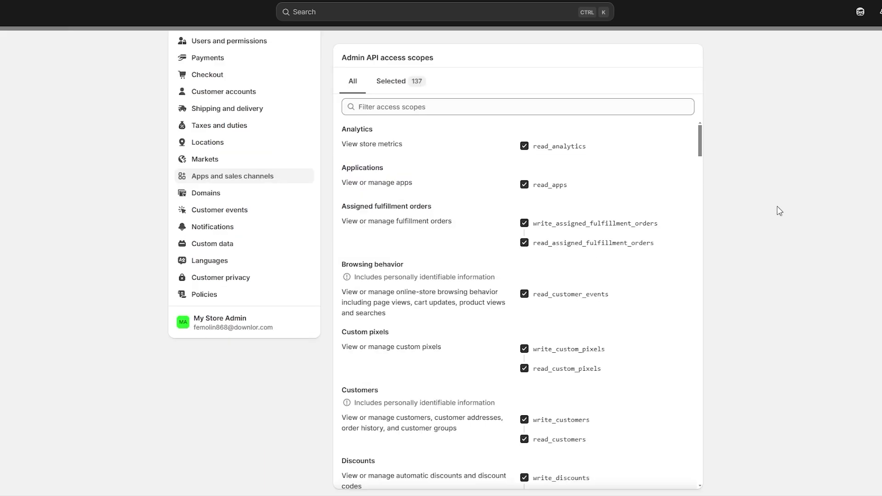
pyautogui.scroll(3, 780, 211)
pyautogui.click(692, 121)
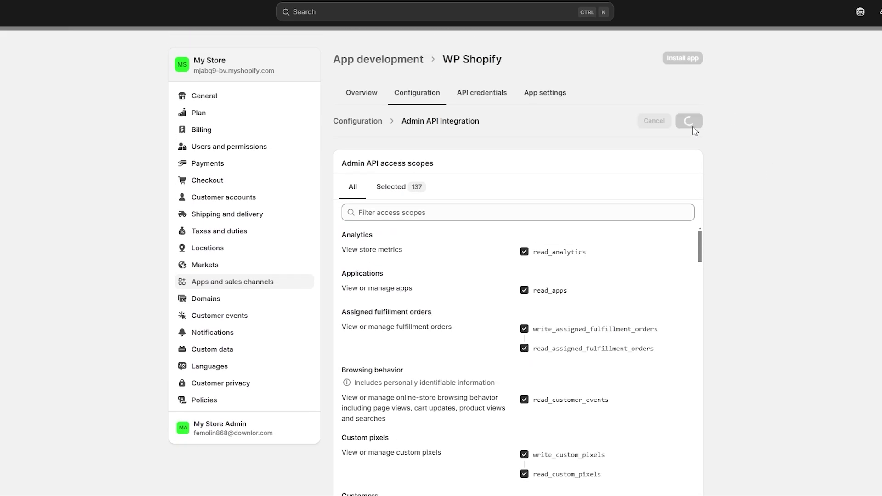
pyautogui.scroll(-7, 789, 191)
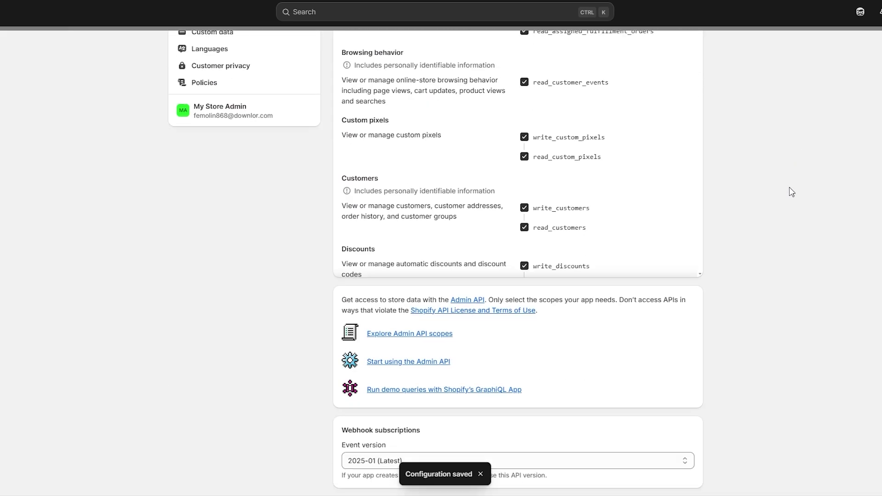
pyautogui.scroll(7, 736, 260)
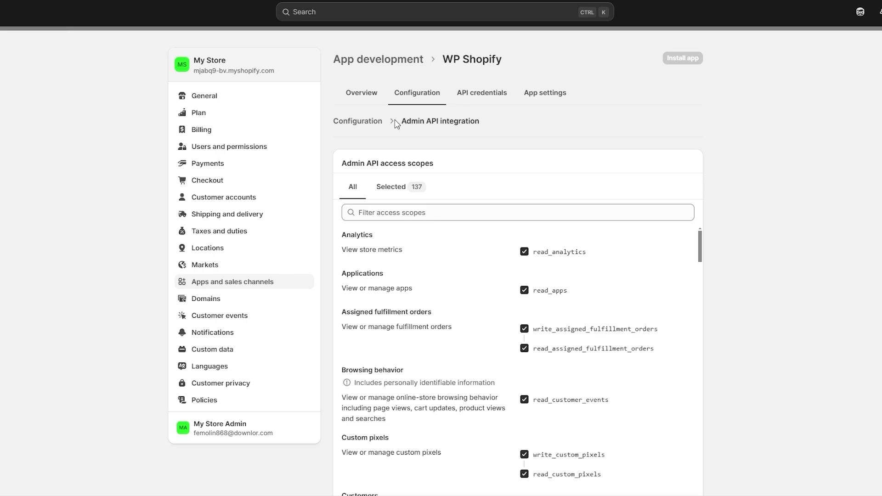
# - Review the WP Shopify app overview and its Admin API details, then start installing it
pyautogui.click(345, 123)
pyautogui.click(360, 93)
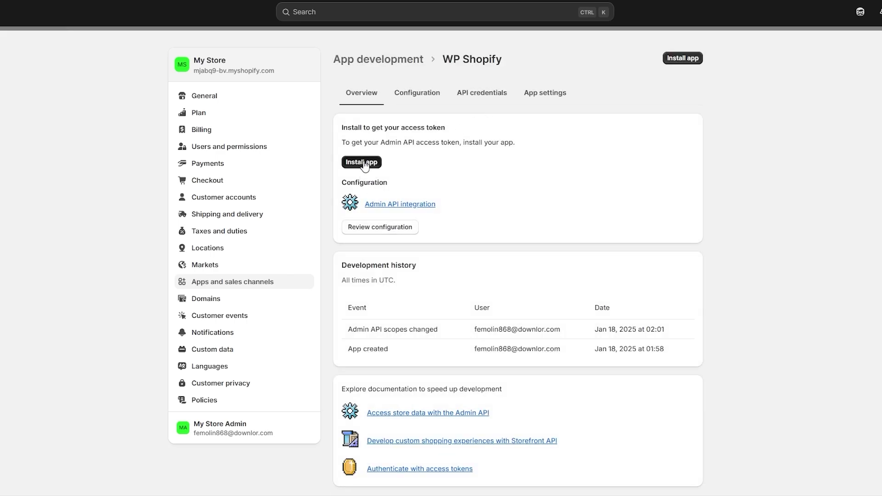
pyautogui.click(384, 205)
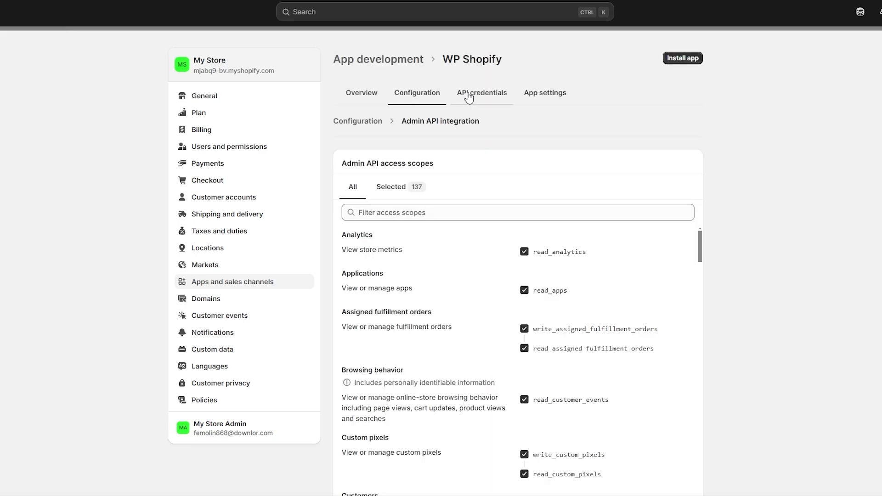
pyautogui.scroll(-10, 651, 315)
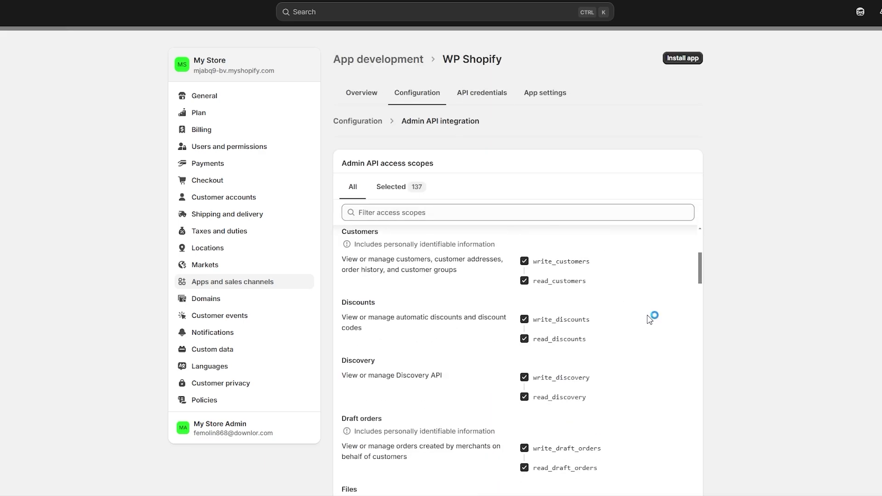
pyautogui.click(367, 92)
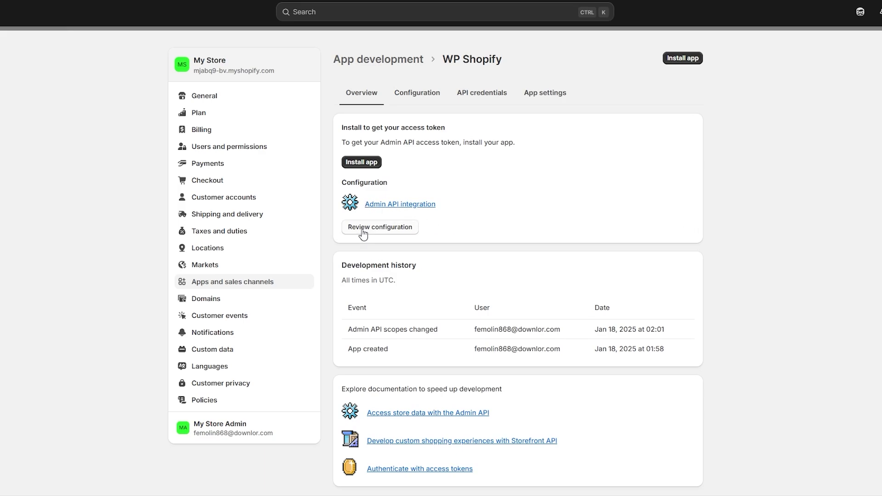
pyautogui.moveTo(370, 127); pyautogui.dragTo(434, 128)
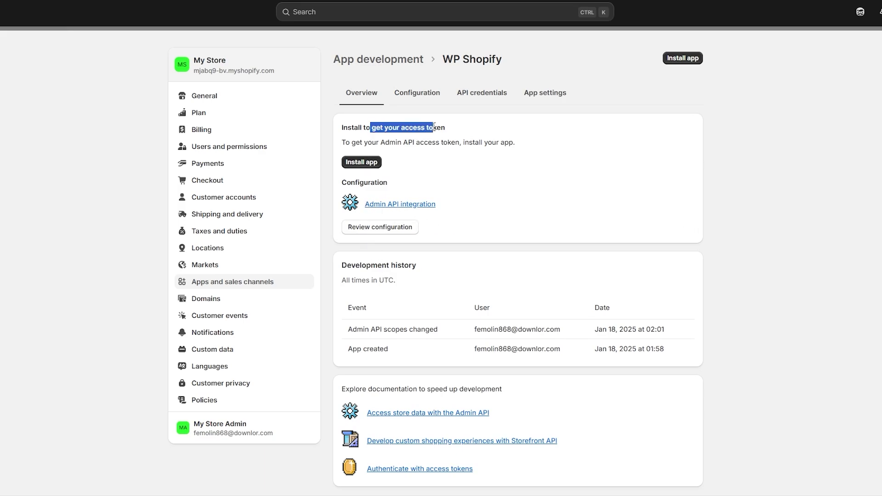
pyautogui.click(365, 163)
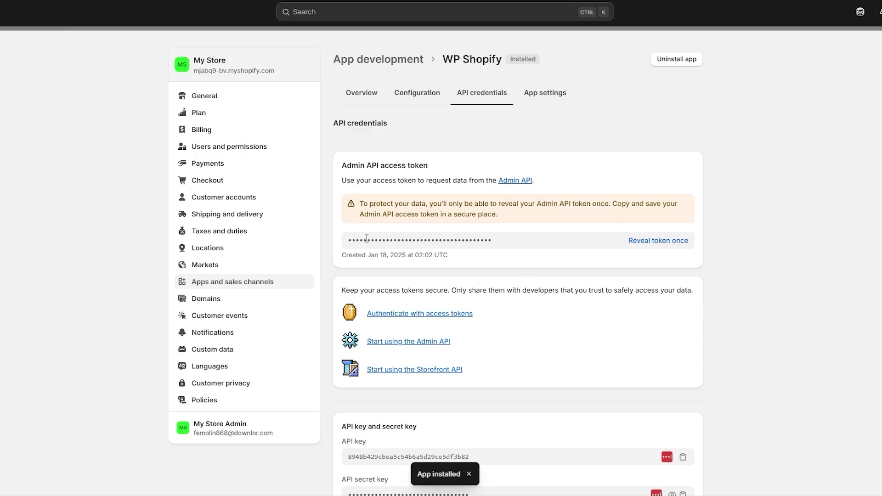
# - Read the access token warning and the API key and secret key section
pyautogui.moveTo(364, 165); pyautogui.dragTo(415, 165)
pyautogui.scroll(-3, 499, 261)
pyautogui.moveTo(352, 312); pyautogui.dragTo(410, 320)
pyautogui.moveTo(354, 365); pyautogui.dragTo(392, 367)
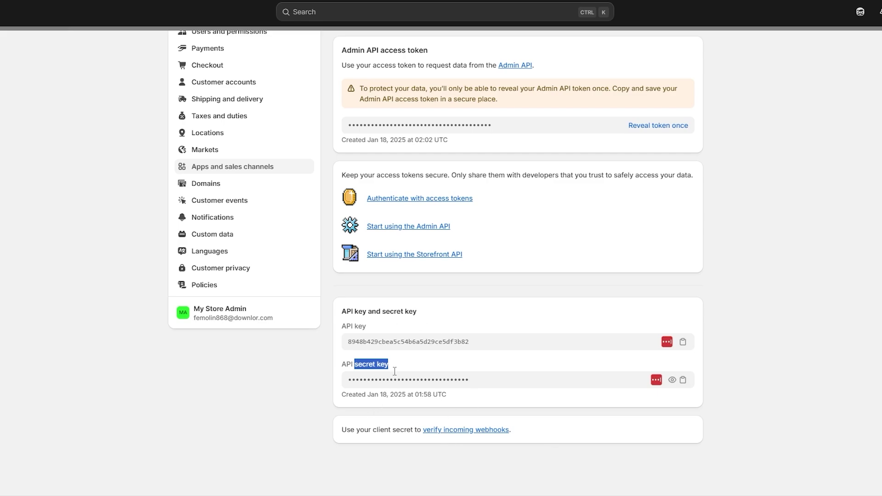
pyautogui.scroll(3, 499, 305)
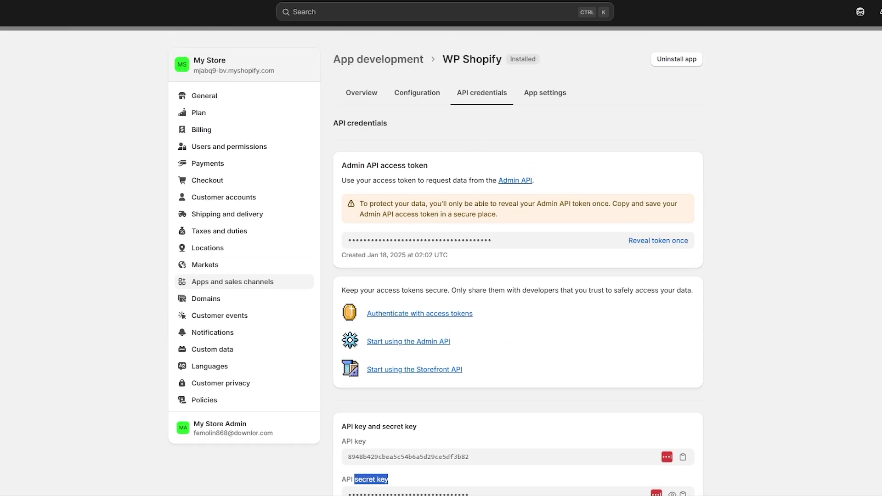
pyautogui.moveTo(376, 212); pyautogui.dragTo(470, 203)
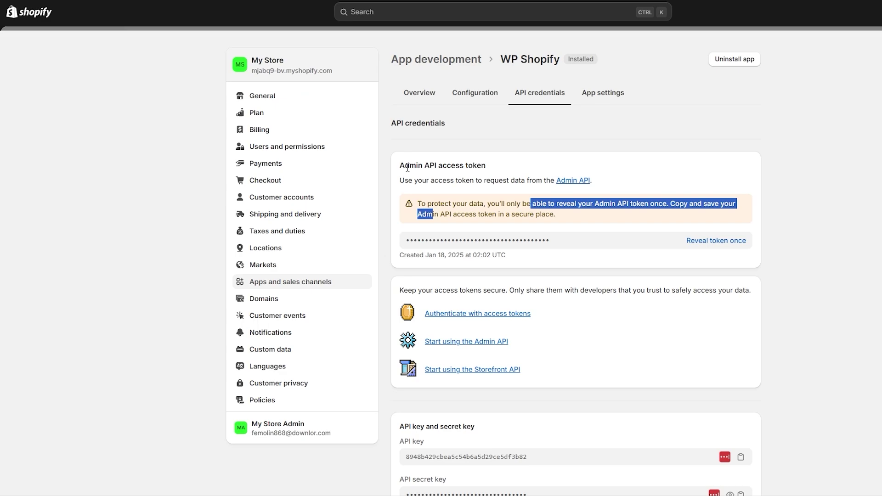
pyautogui.moveTo(408, 166); pyautogui.dragTo(449, 179)
pyautogui.moveTo(348, 321); pyautogui.dragTo(394, 319)
# - Copy the API key into WP Shopify's API Key field, then copy the API secret key
pyautogui.click(679, 351)
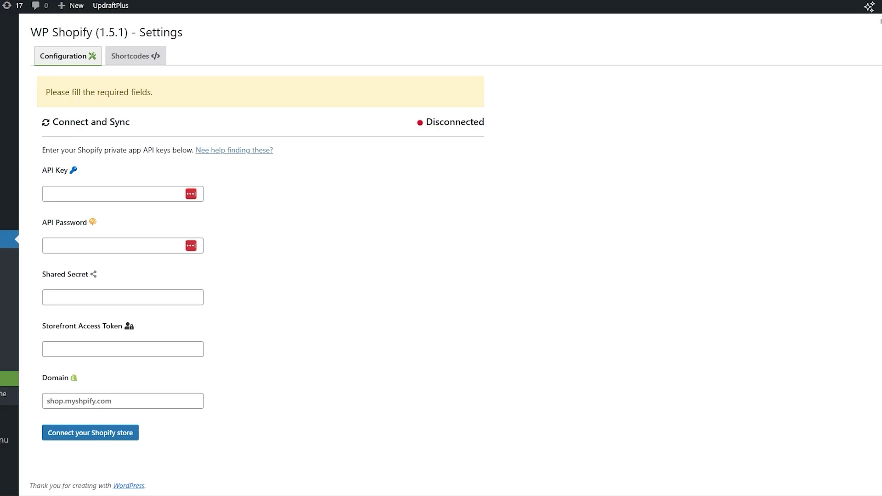
pyautogui.hotkey('ctrl', 'v')
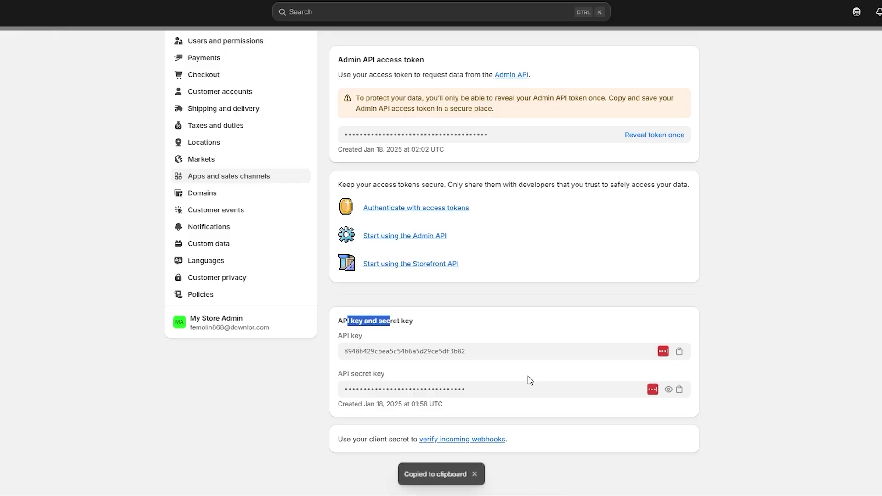
pyautogui.click(678, 390)
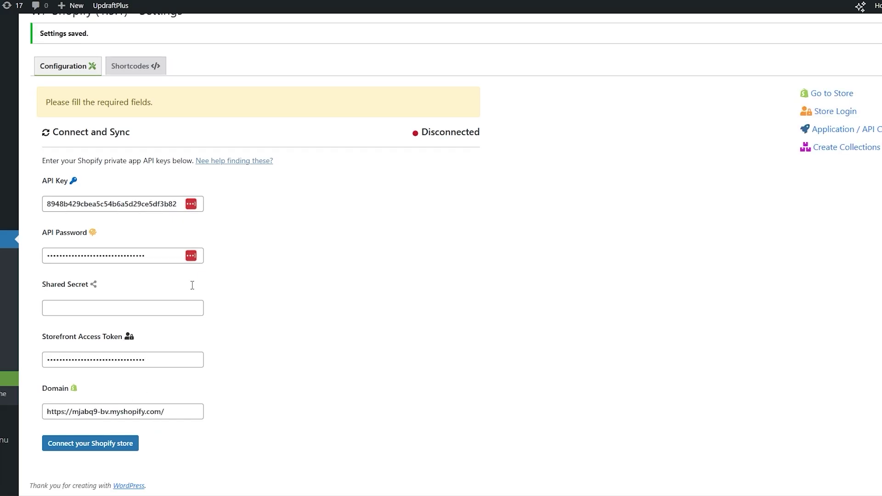
# - Attempt the WP Shopify store connection, which warns of required fields and an empty Shared Secret
pyautogui.click(116, 437)
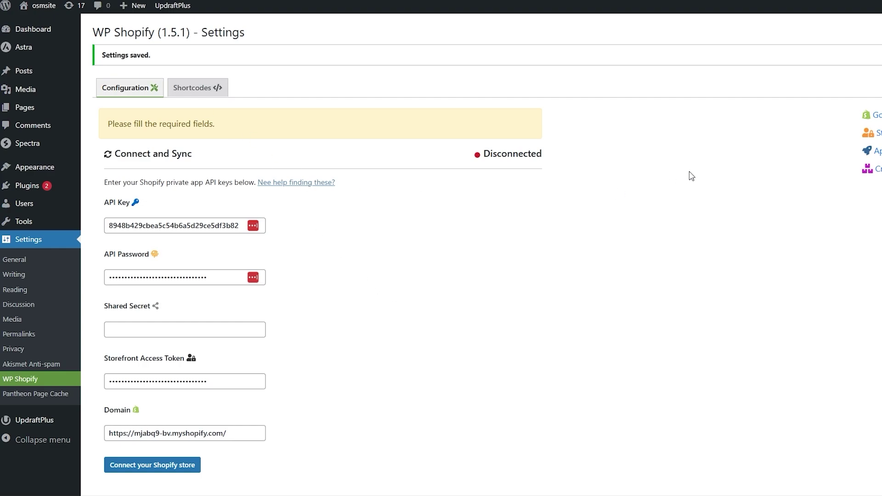
pyautogui.scroll(-1, 653, 227)
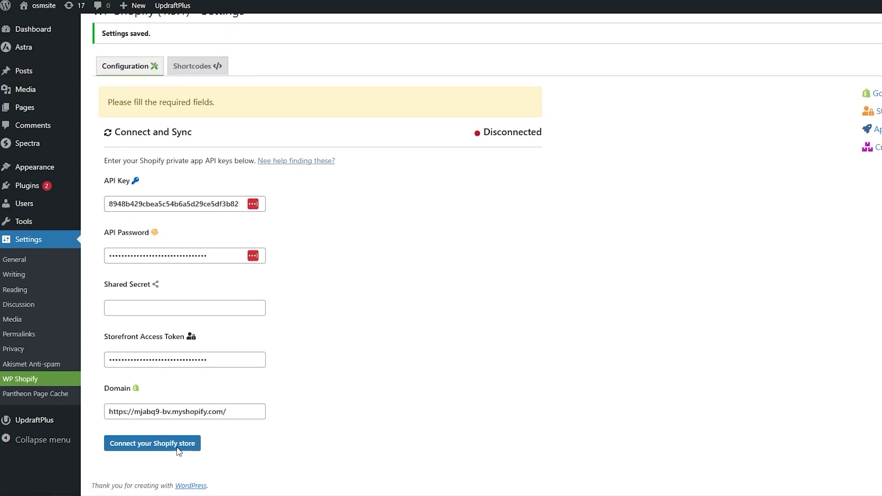
pyautogui.click(153, 444)
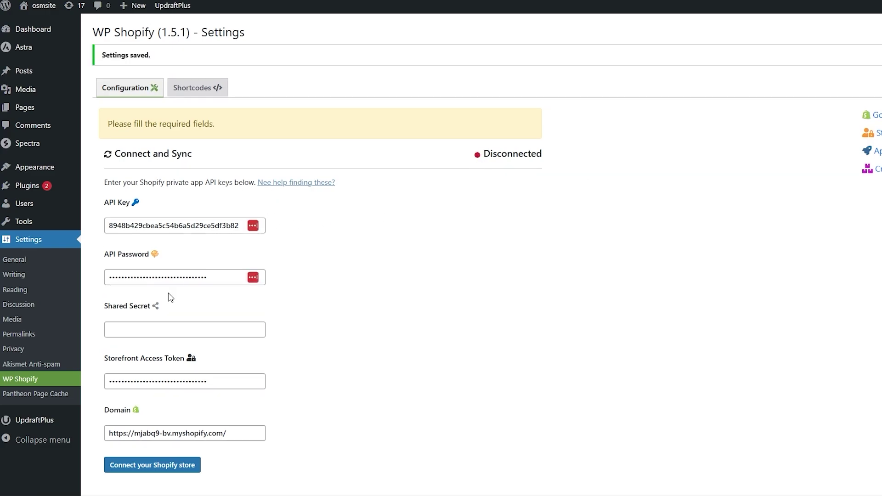
pyautogui.moveTo(141, 305); pyautogui.dragTo(123, 305)
pyautogui.click(342, 269)
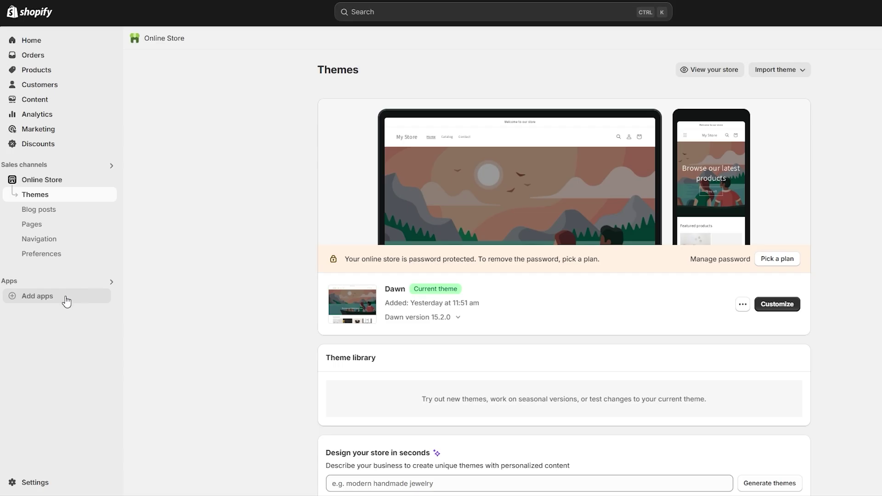
pyautogui.click(66, 295)
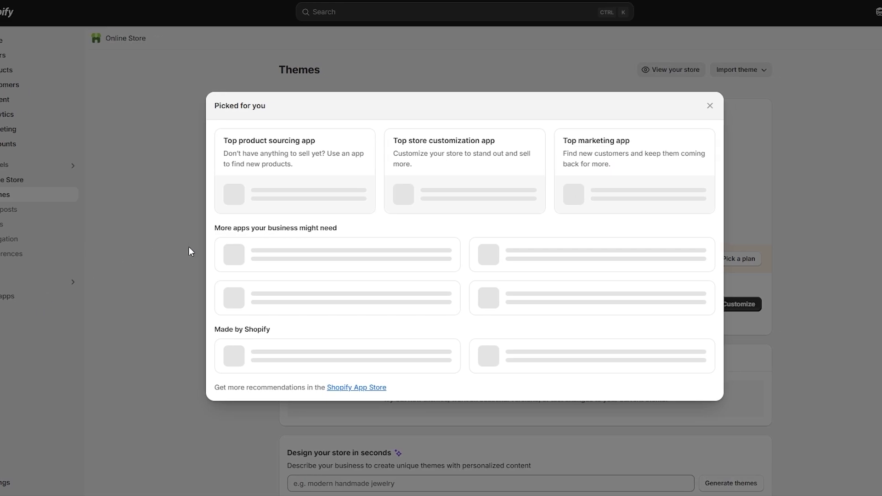
# - Dismiss the Picked for you dialog and open the WP Shopify app's API credentials
pyautogui.click(227, 248)
pyautogui.click(35, 483)
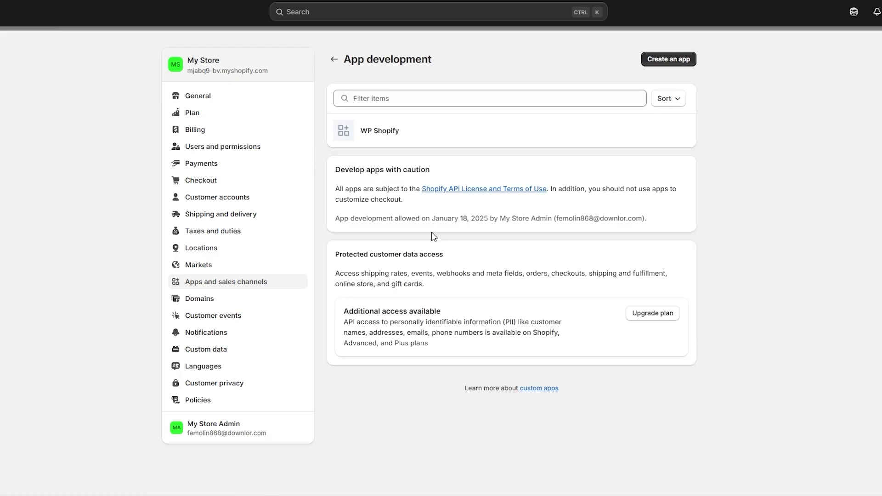
pyautogui.click(373, 138)
pyautogui.click(426, 97)
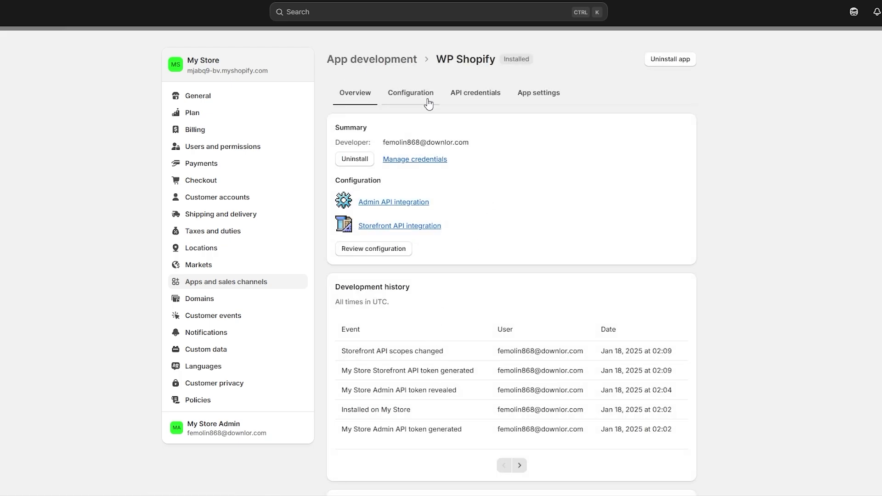
pyautogui.click(455, 94)
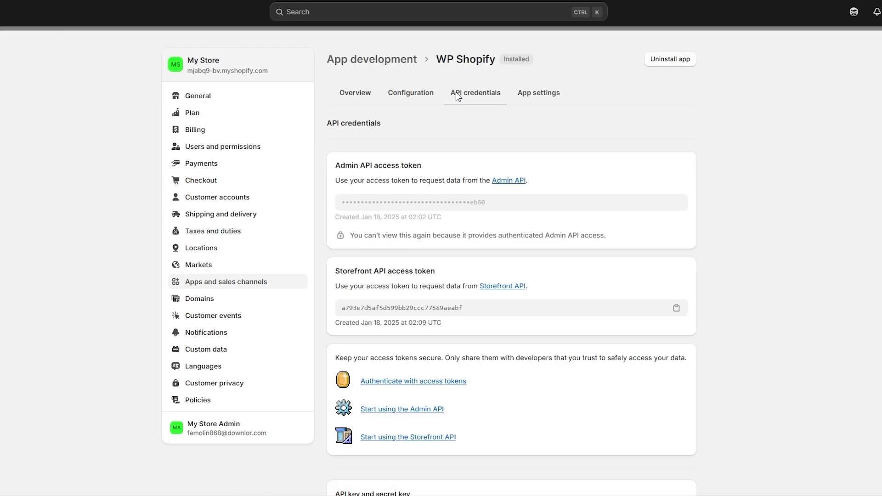
# - Scroll past the Storefront access token and API key to select the API secret key
pyautogui.scroll(-1, 459, 138)
pyautogui.moveTo(360, 113); pyautogui.dragTo(424, 120)
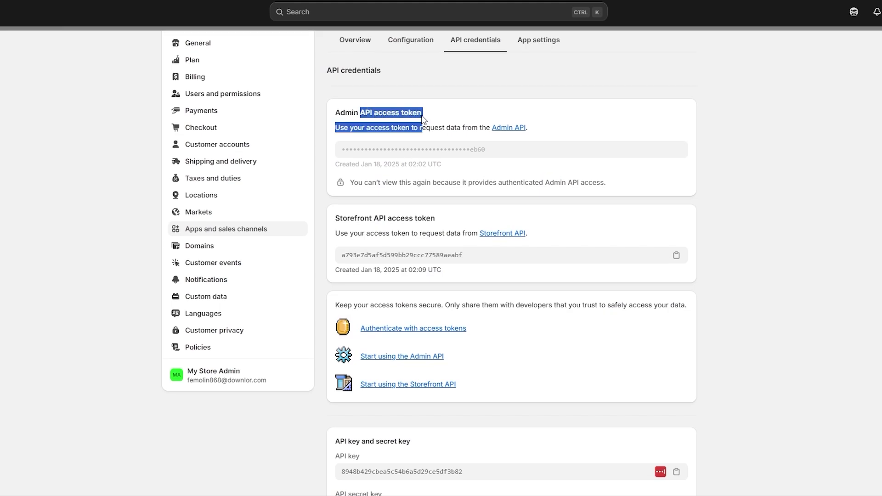
pyautogui.moveTo(349, 218); pyautogui.dragTo(439, 232)
pyautogui.scroll(-2, 440, 229)
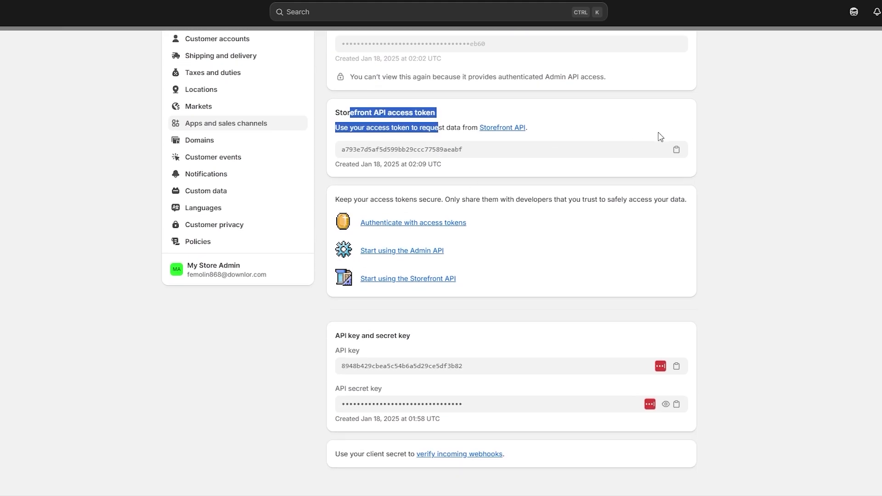
pyautogui.click(784, 167)
pyautogui.scroll(-1, 784, 167)
pyautogui.moveTo(377, 317); pyautogui.dragTo(384, 325)
pyautogui.click(384, 327)
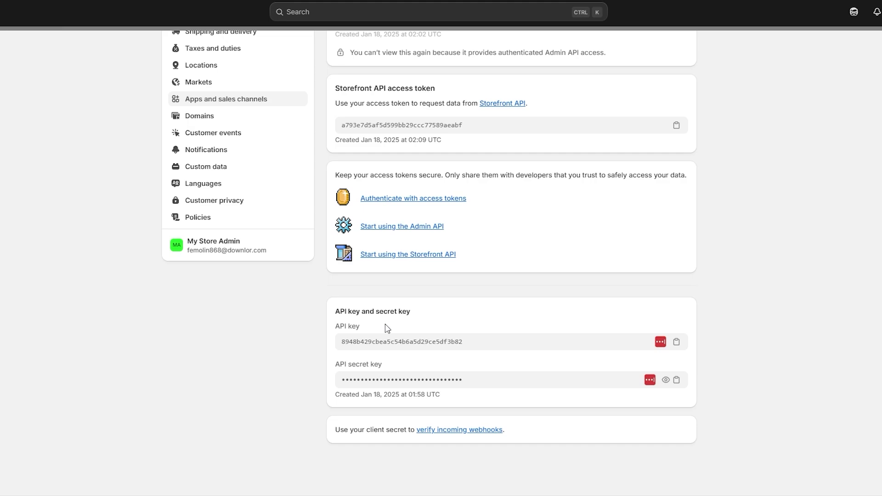
pyautogui.click(372, 378)
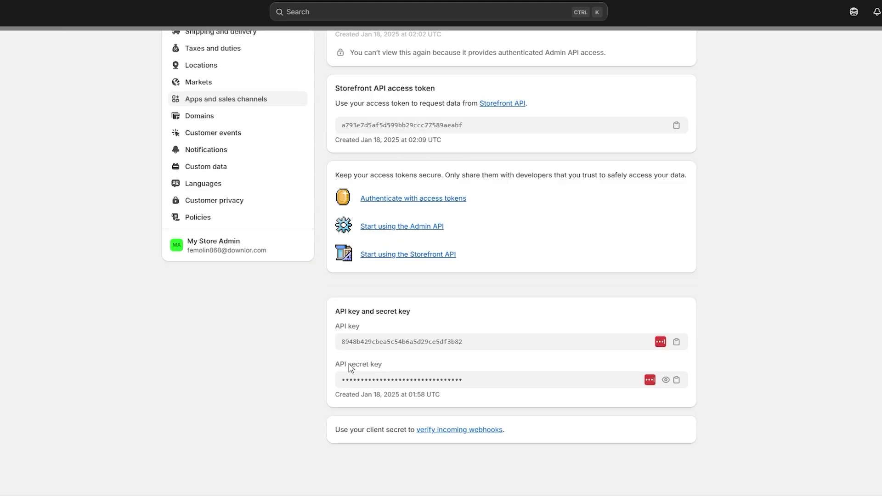
# - Select the API secret key on Shopify's credentials page for the Shared Secret field
pyautogui.moveTo(352, 364)
pyautogui.mouseDown()
pyautogui.moveTo(390, 365)
pyautogui.moveTo(340, 370)
pyautogui.mouseUp()
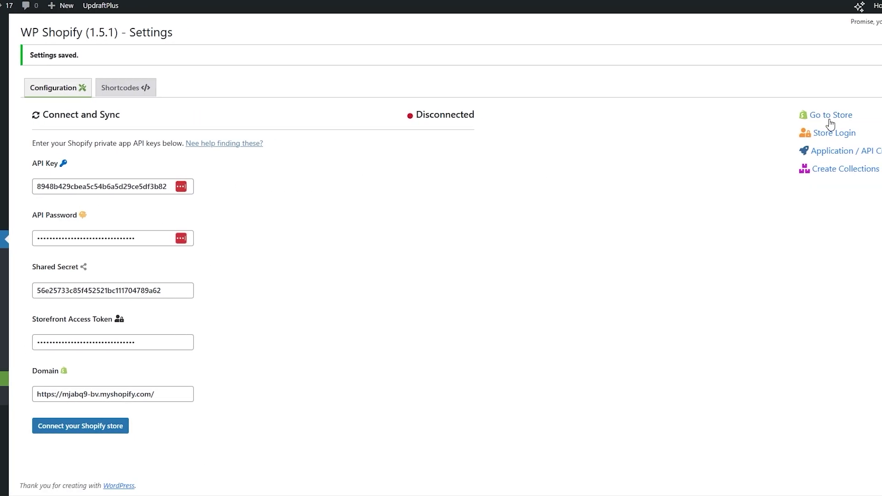
pyautogui.click(763, 152)
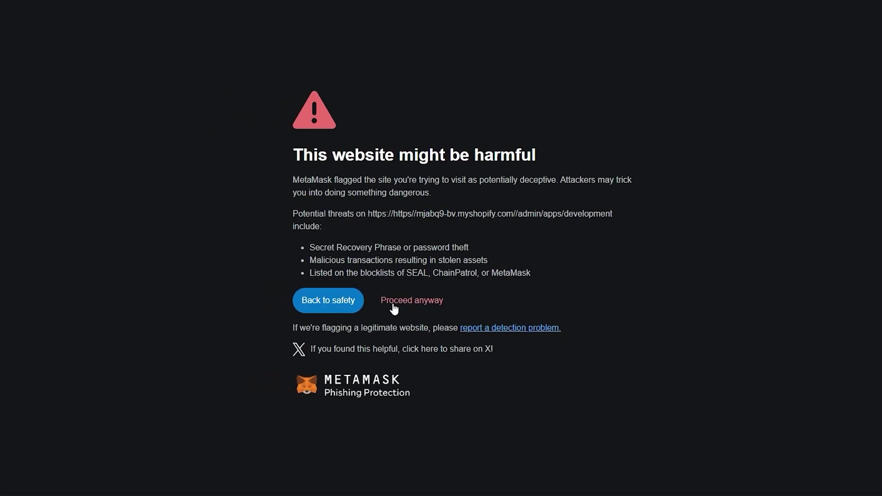
pyautogui.click(394, 303)
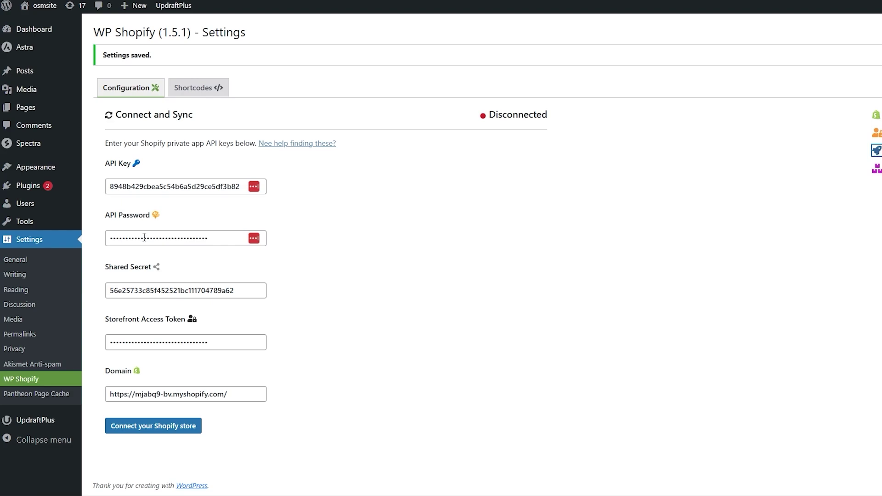
pyautogui.moveTo(488, 109); pyautogui.dragTo(542, 125)
pyautogui.click(480, 229)
pyautogui.click(183, 421)
pyautogui.moveTo(109, 268); pyautogui.dragTo(153, 267)
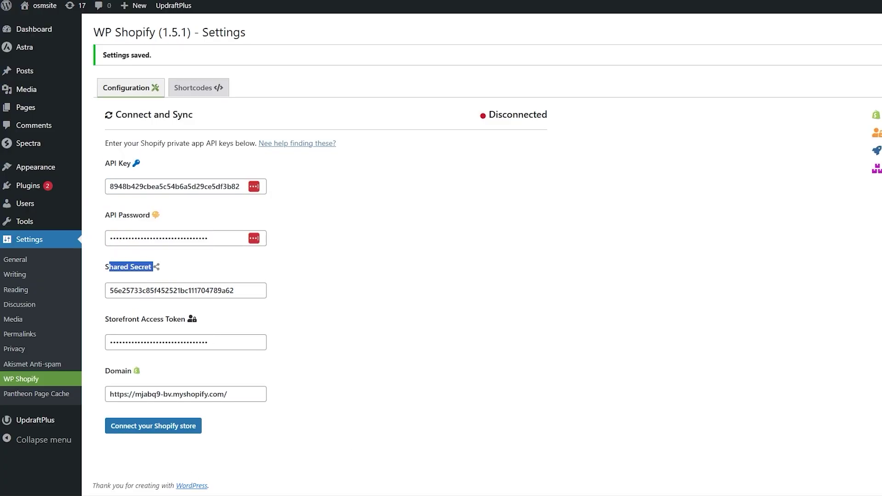
pyautogui.click(477, 330)
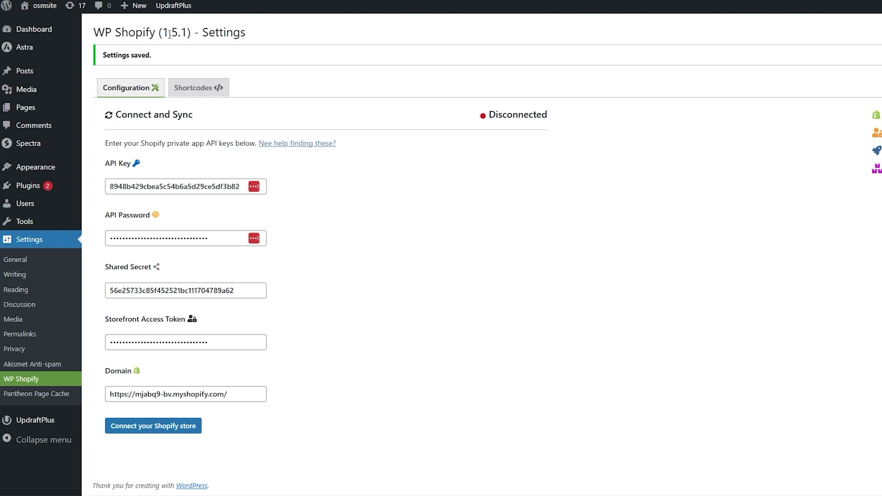
pyautogui.moveTo(166, 34); pyautogui.dragTo(189, 34)
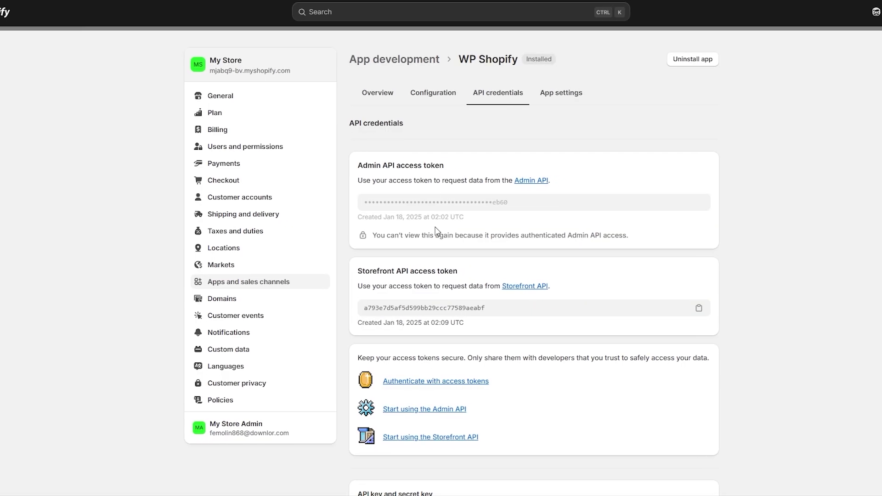
pyautogui.click(529, 97)
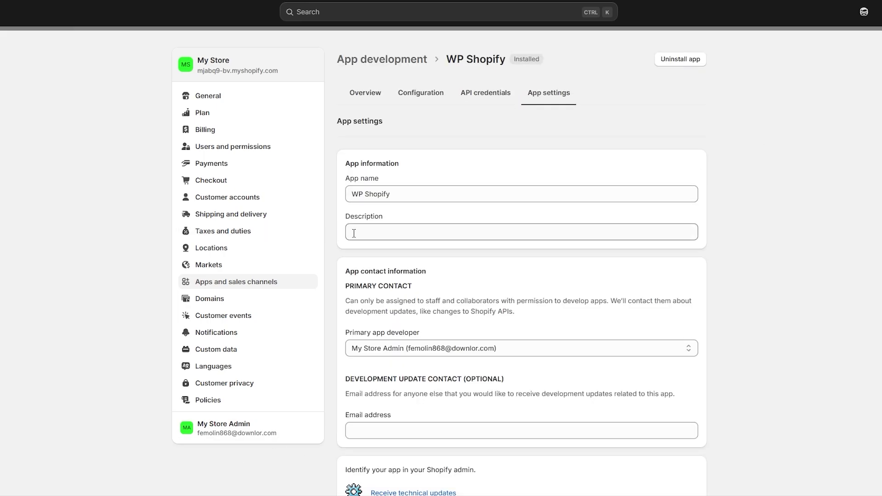
pyautogui.scroll(-2, 390, 248)
pyautogui.scroll(2, 392, 247)
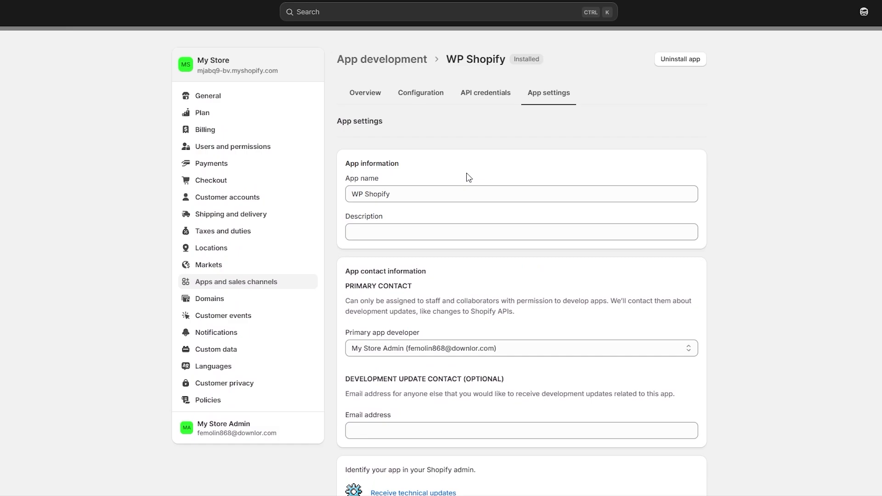
pyautogui.click(483, 93)
pyautogui.scroll(-5, 593, 152)
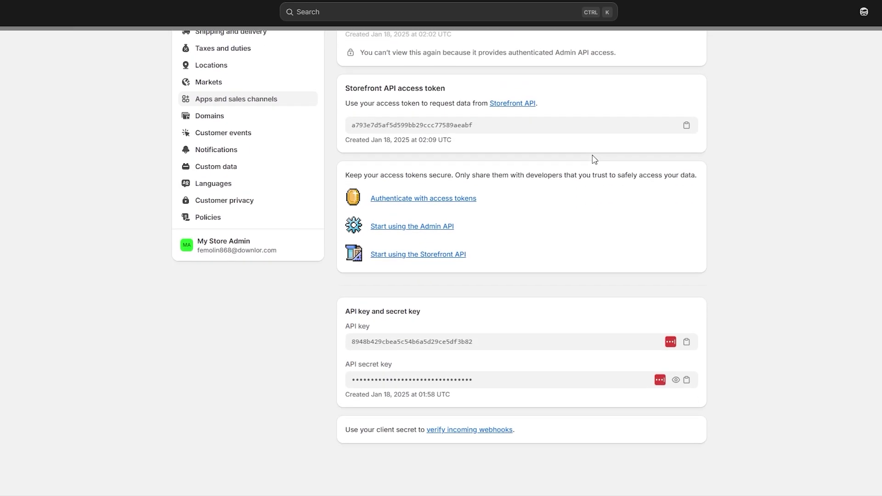
pyautogui.scroll(2, 497, 297)
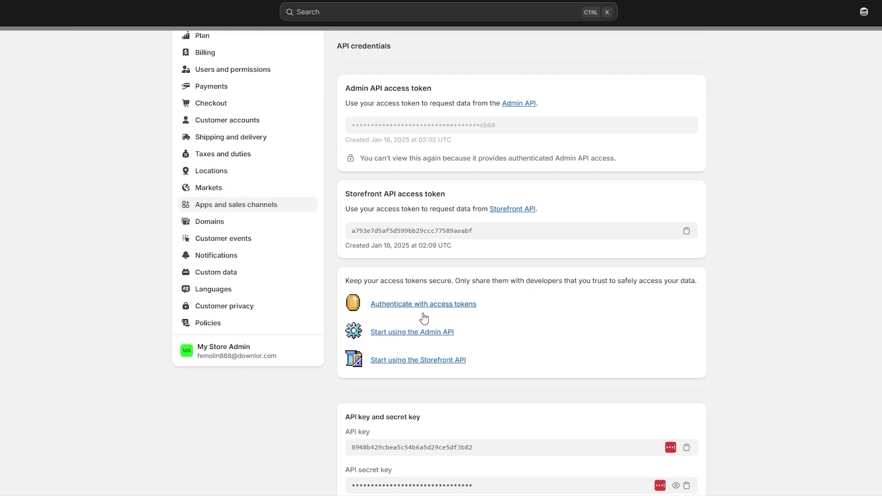
pyautogui.scroll(-2, 480, 306)
pyautogui.moveTo(343, 308); pyautogui.dragTo(411, 323)
pyautogui.scroll(2, 392, 398)
pyautogui.moveTo(360, 193); pyautogui.dragTo(435, 193)
pyautogui.scroll(1, 389, 171)
pyautogui.moveTo(372, 156); pyautogui.dragTo(420, 138)
pyautogui.click(420, 138)
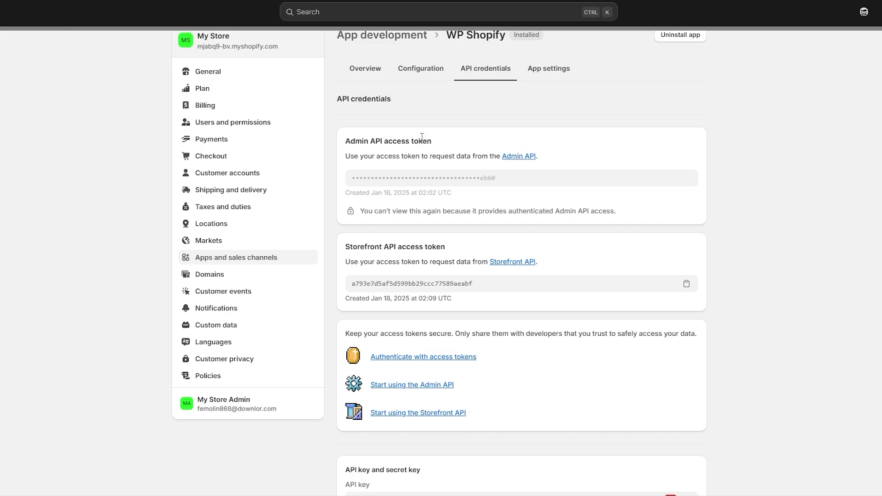
pyautogui.scroll(-3, 421, 137)
pyautogui.scroll(4, 834, 144)
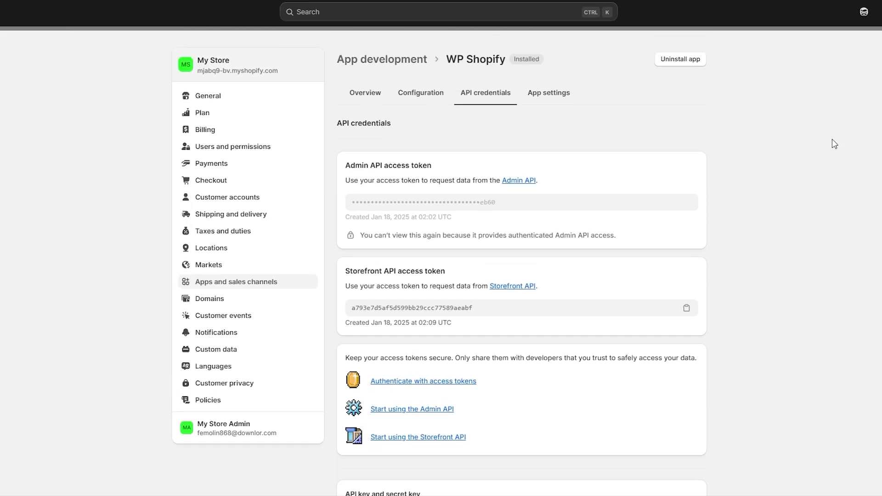
pyautogui.click(414, 98)
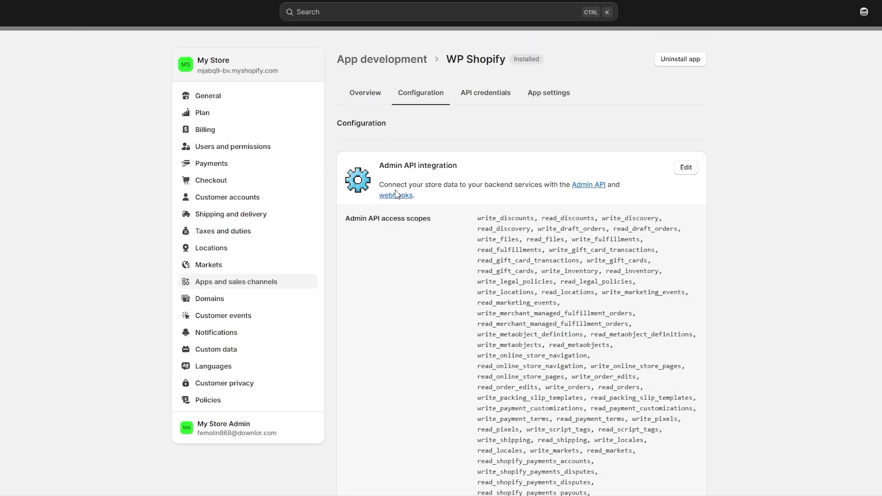
pyautogui.click(365, 93)
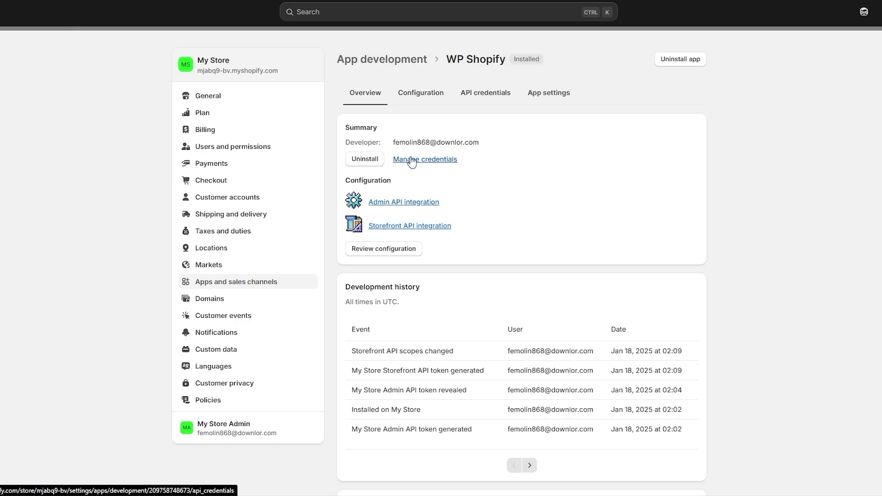
pyautogui.click(420, 160)
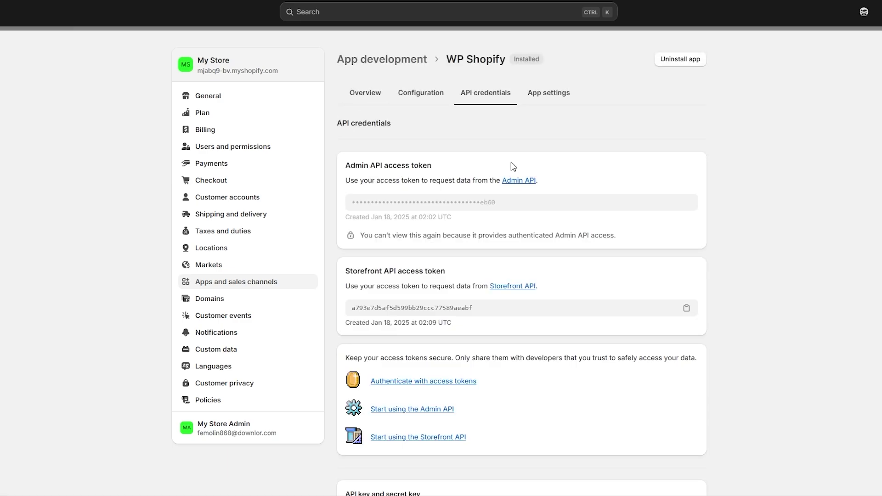
pyautogui.click(358, 97)
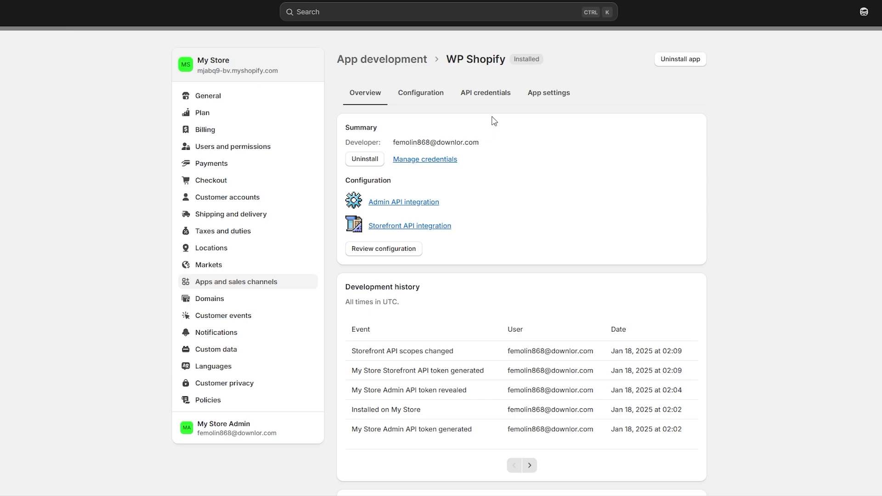
pyautogui.scroll(-3, 409, 173)
pyautogui.scroll(3, 409, 173)
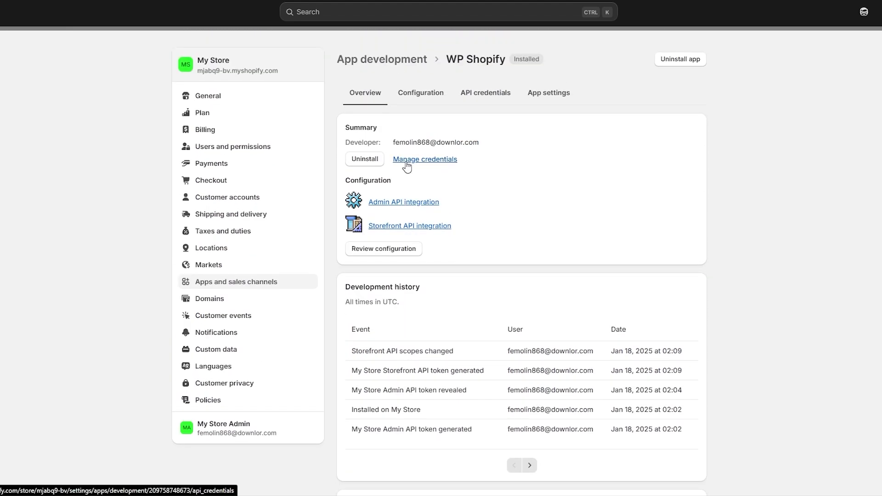
pyautogui.click(406, 161)
pyautogui.scroll(-4, 587, 140)
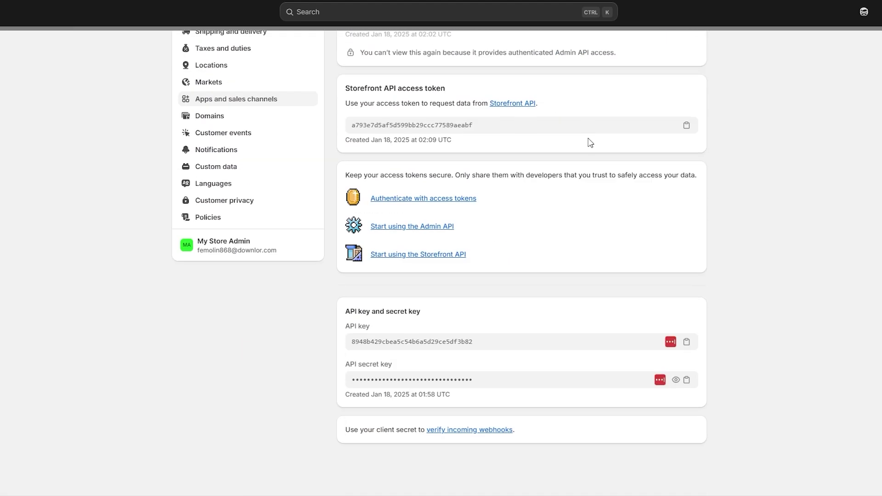
pyautogui.scroll(4, 678, 211)
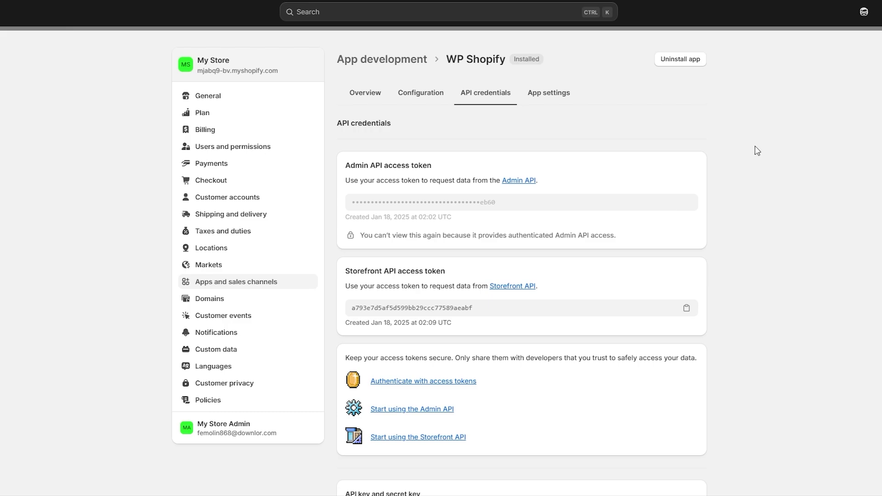
pyautogui.press('Escape')
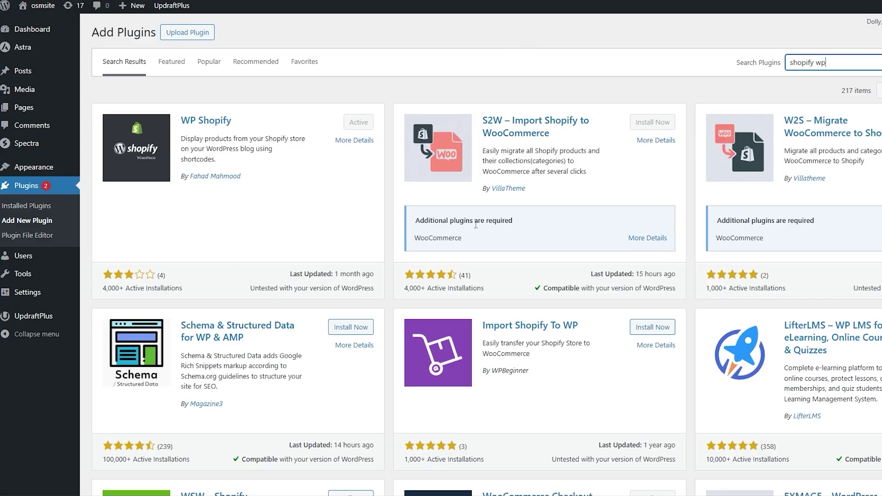
# - Check the Installed Plugins list to confirm ShopWP 5.2.4 shows as activated
pyautogui.moveTo(454, 221); pyautogui.dragTo(524, 223)
pyautogui.scroll(-4, 523, 222)
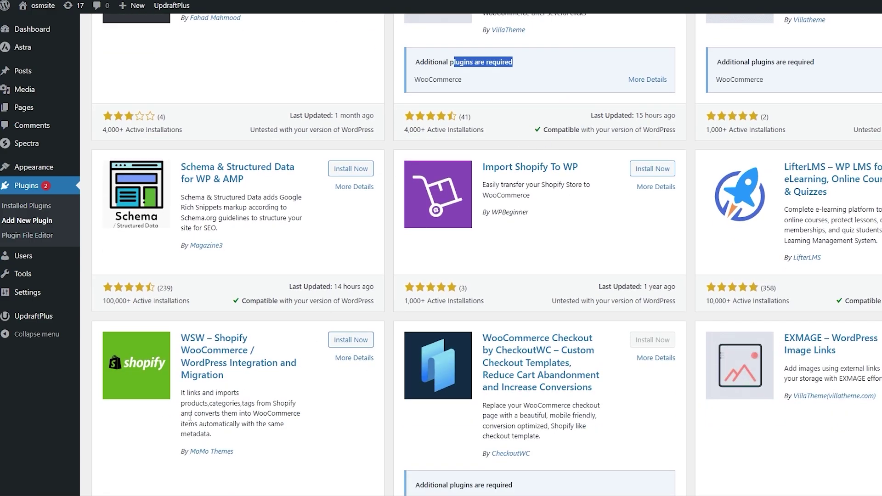
pyautogui.scroll(4, 463, 406)
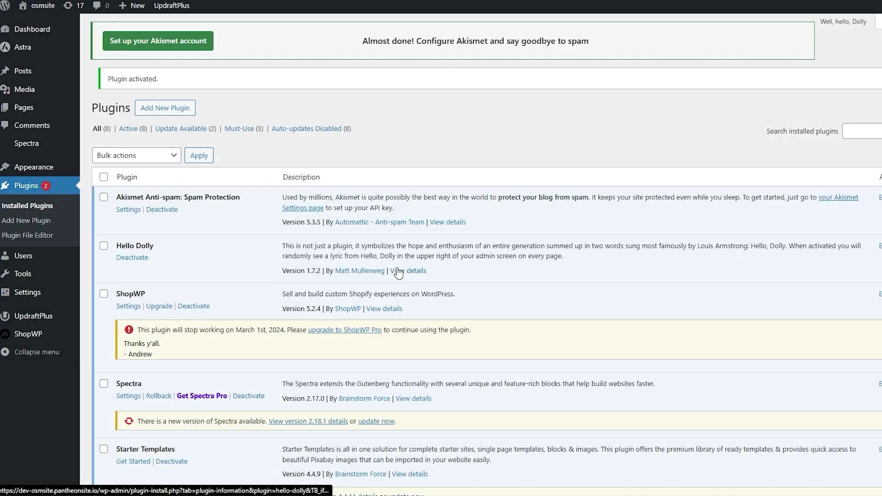
pyautogui.scroll(-5, 429, 264)
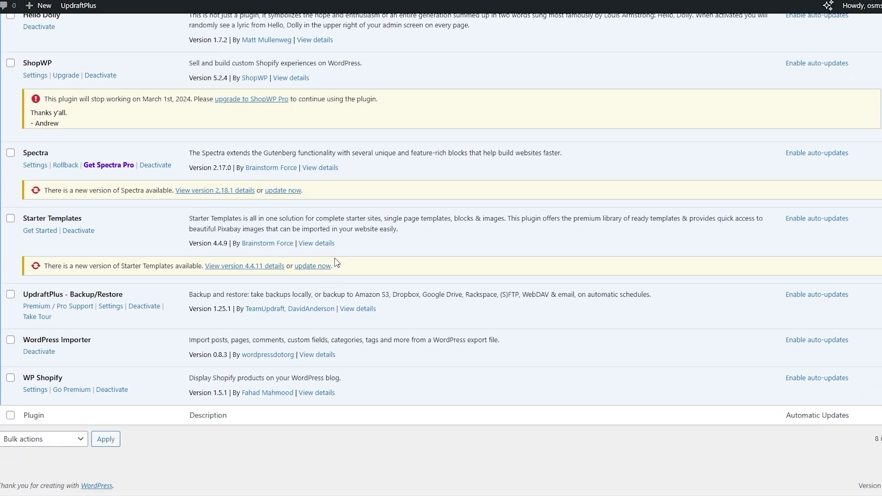
pyautogui.scroll(4, 54, 171)
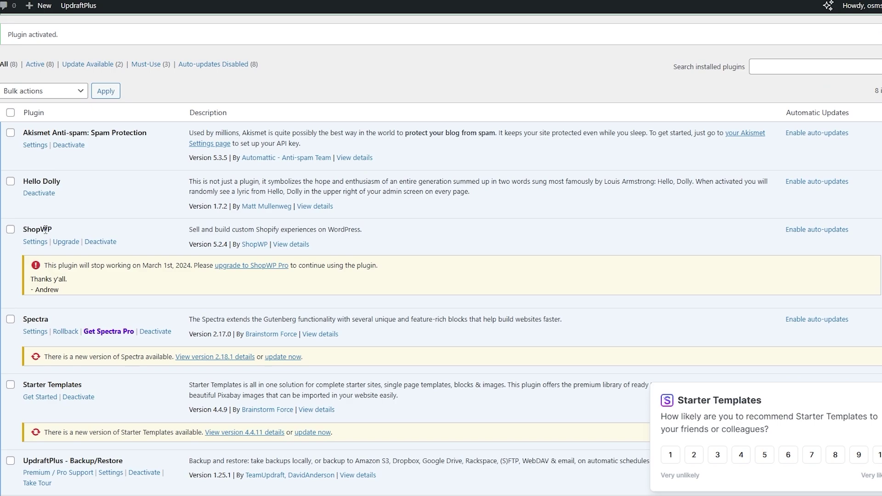
pyautogui.moveTo(26, 230); pyautogui.dragTo(48, 231)
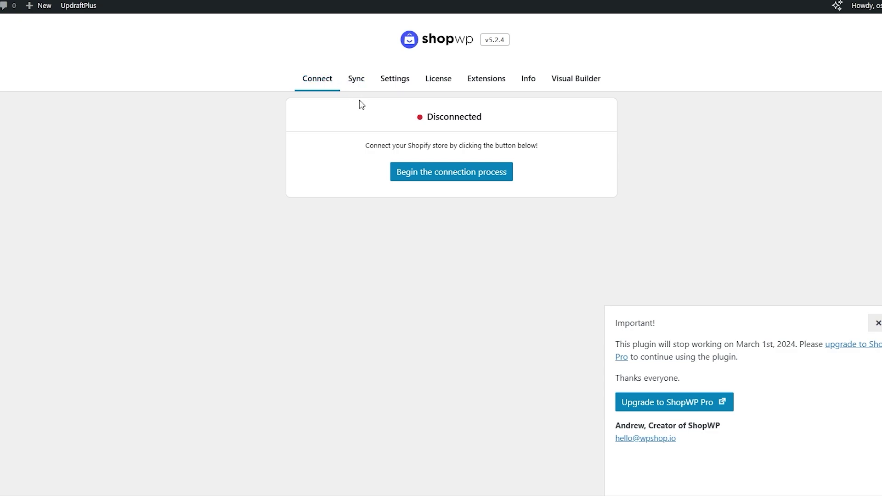
# - Begin the ShopWP connection process and copy the storefront's web address from a new tab
pyautogui.click(431, 176)
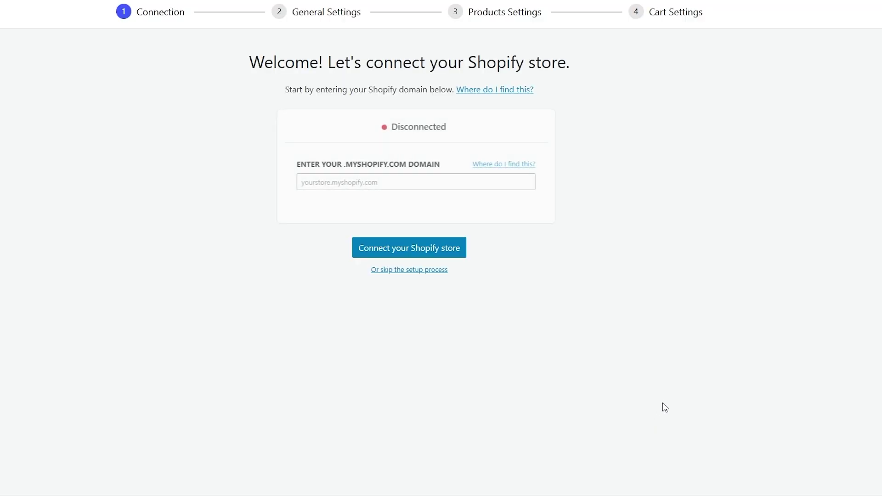
pyautogui.click(374, 177)
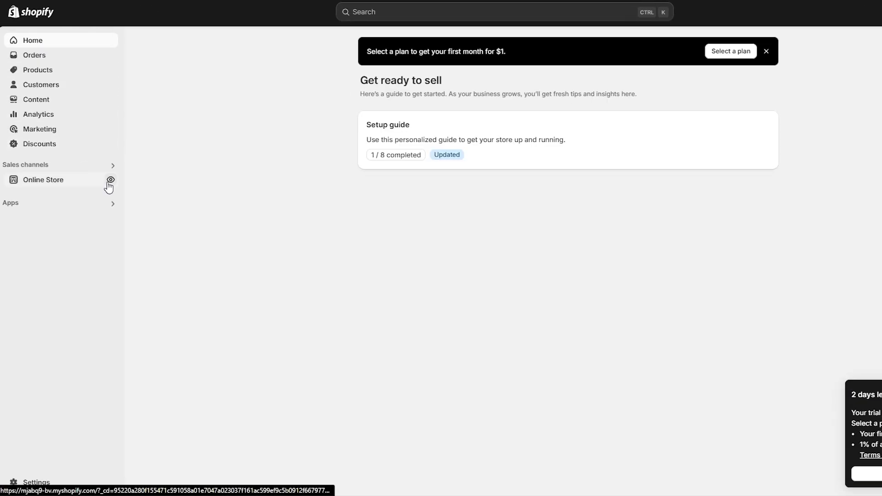
pyautogui.click(111, 180)
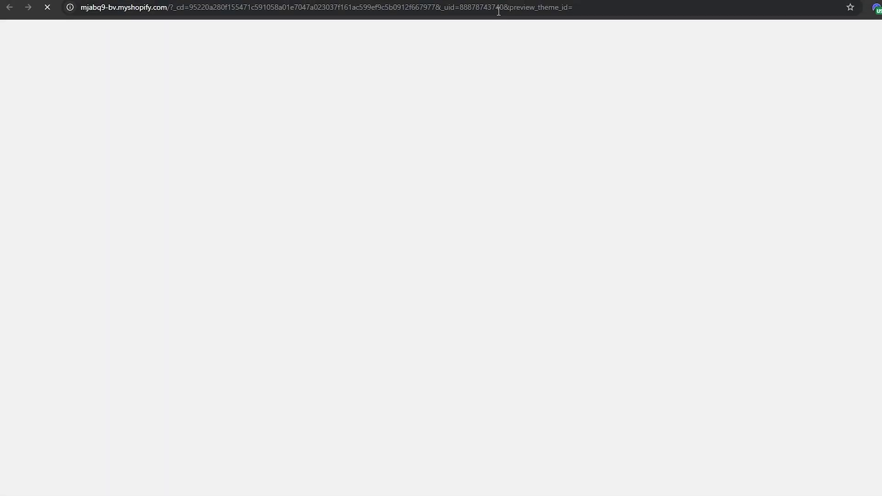
pyautogui.click(138, 7)
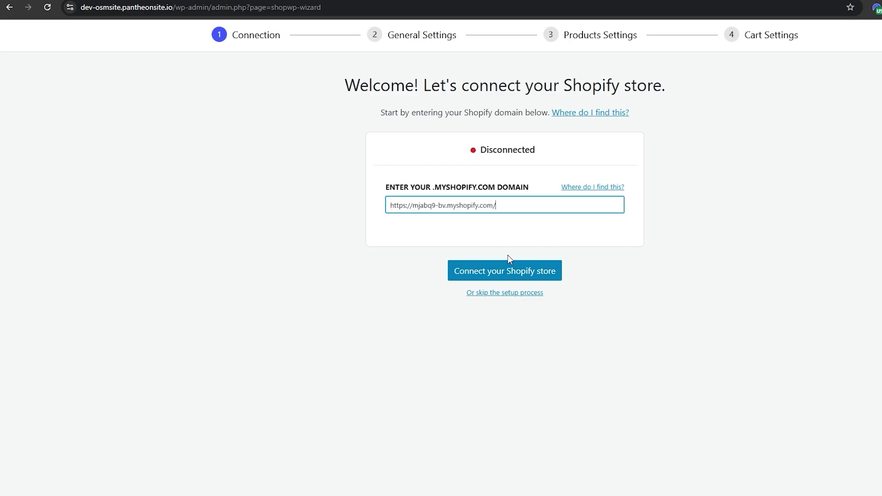
pyautogui.click(519, 278)
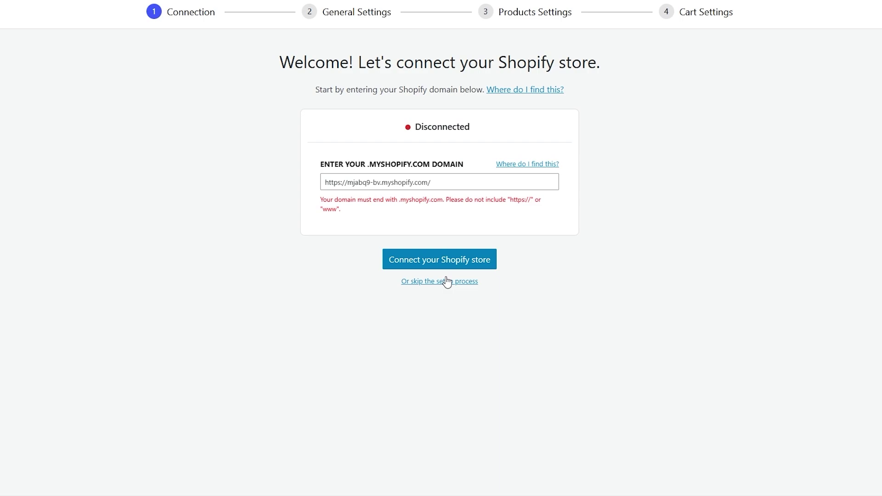
pyautogui.click(408, 227)
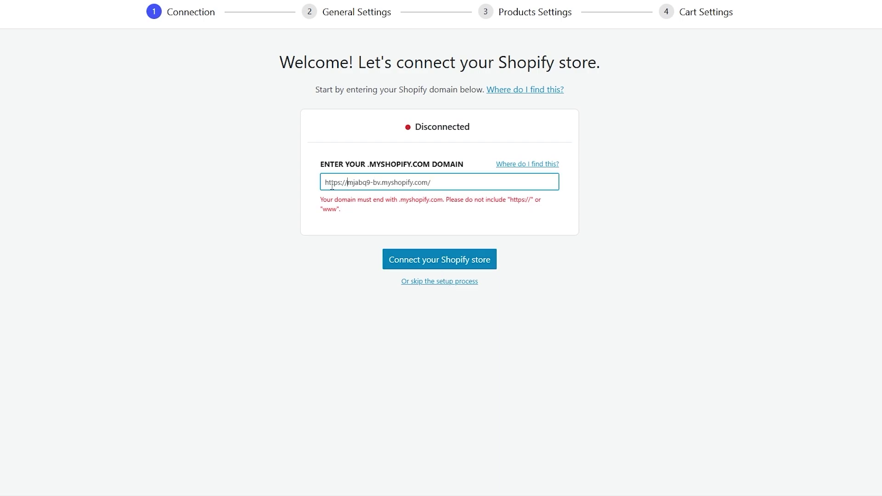
pyautogui.hotkey('shift', 'Home')
pyautogui.press('BackSpace')
pyautogui.click(631, 251)
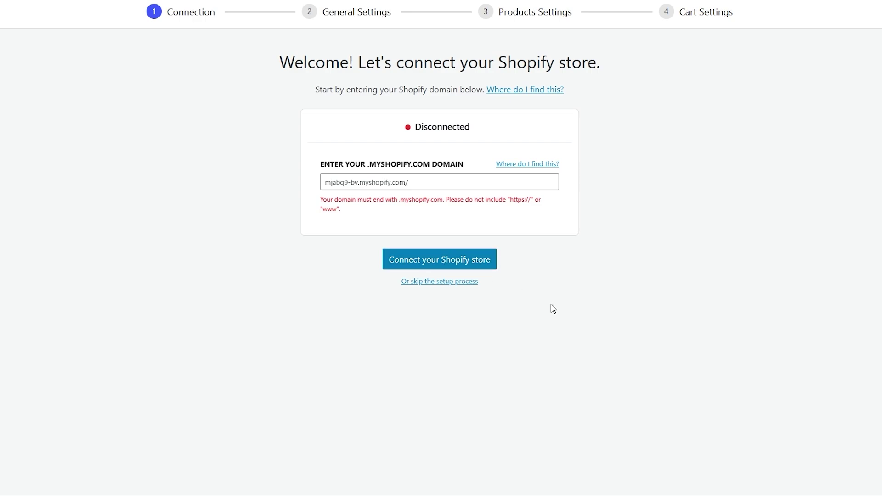
pyautogui.press('Return')
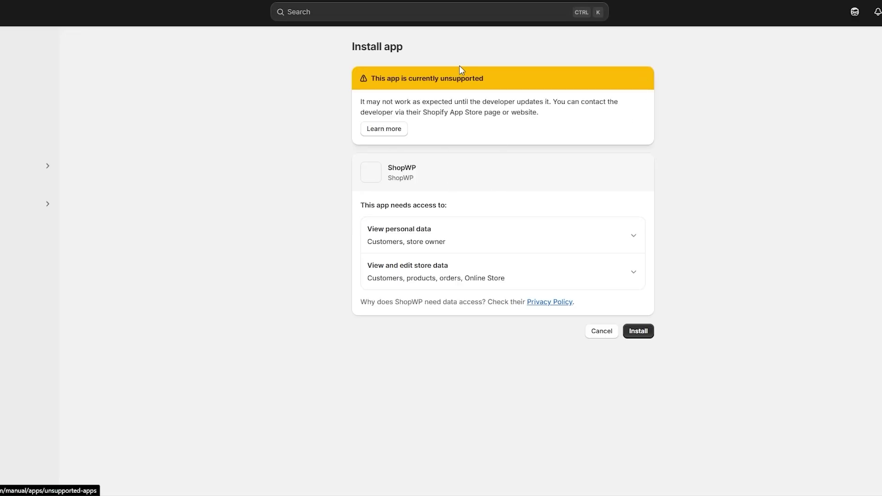
# - Approve installing the ShopWP app on the Shopify store
pyautogui.click(591, 332)
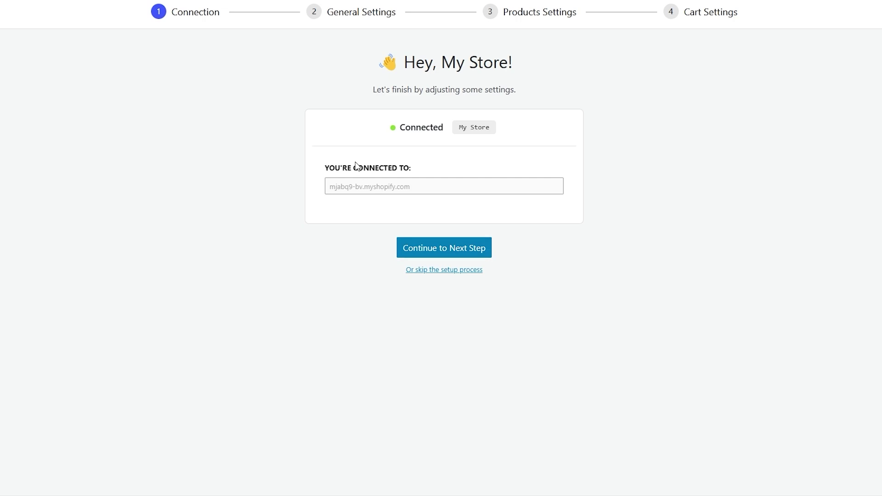
# - Keep ShopWP Products as the products listing page in the general settings
pyautogui.click(465, 252)
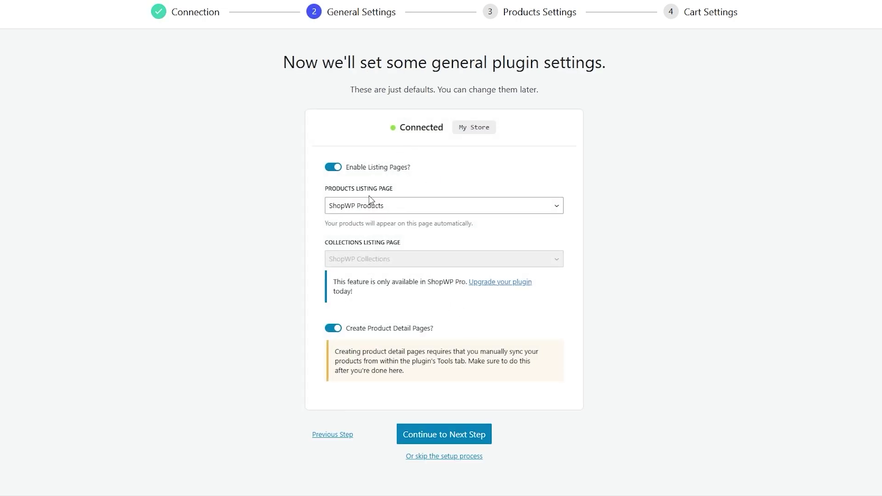
pyautogui.click(340, 211)
pyautogui.click(340, 211)
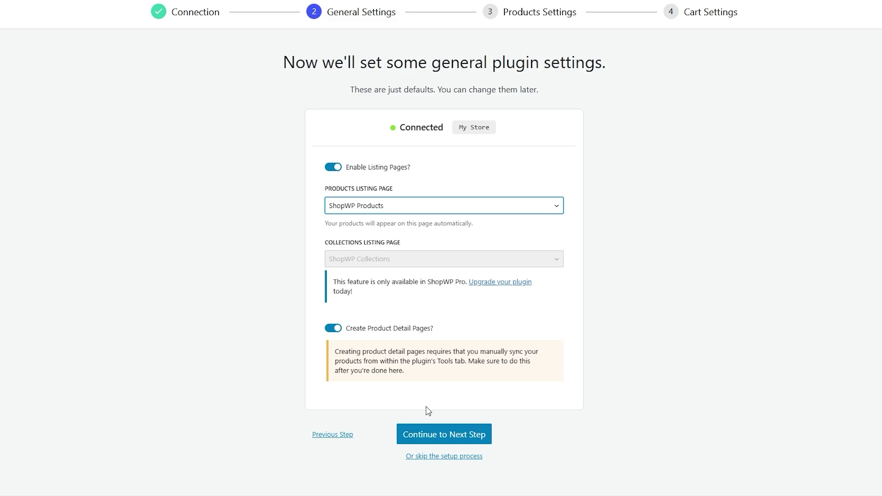
pyautogui.click(443, 442)
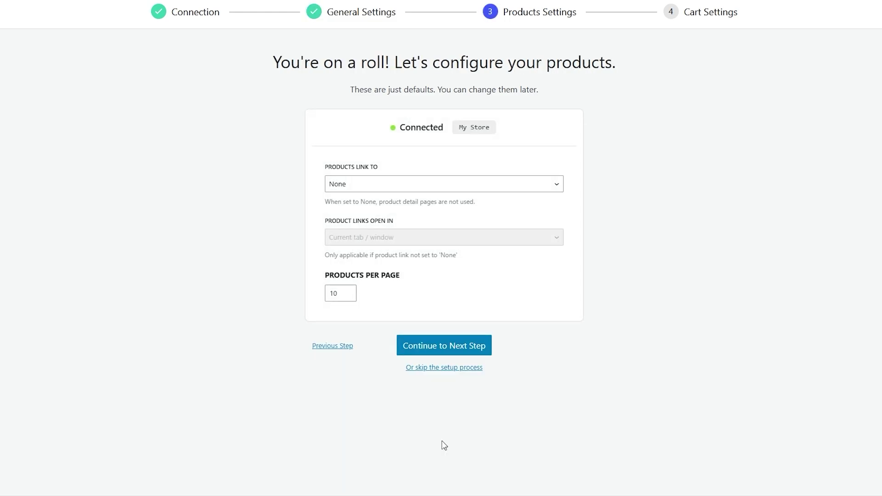
# - Make products link to Shopify in the current tab, then save and finish setup
pyautogui.click(338, 184)
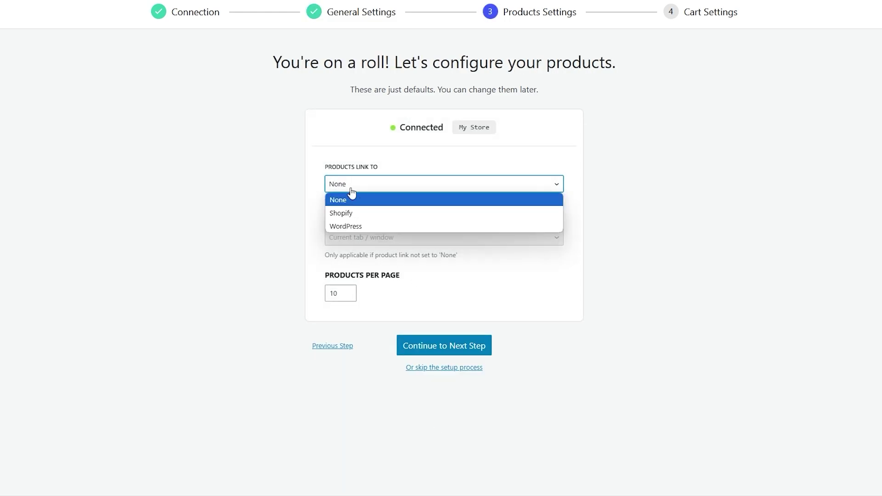
pyautogui.click(385, 213)
pyautogui.click(375, 243)
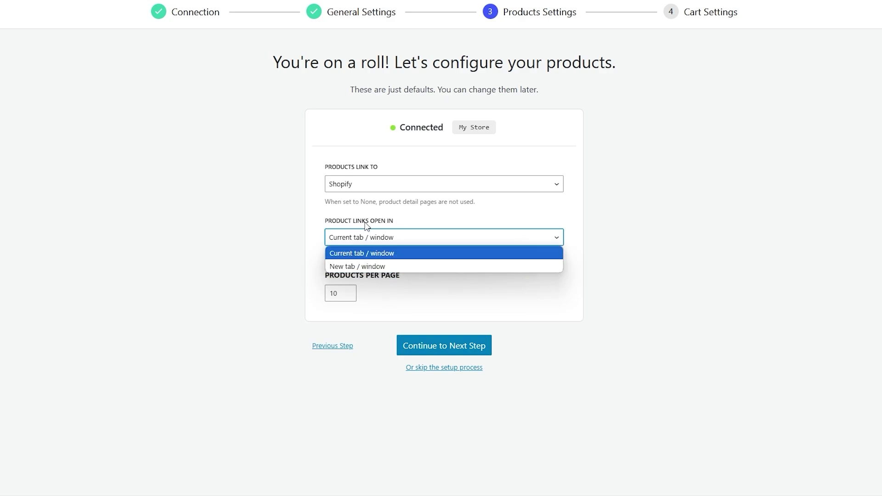
pyautogui.click(376, 251)
pyautogui.click(444, 343)
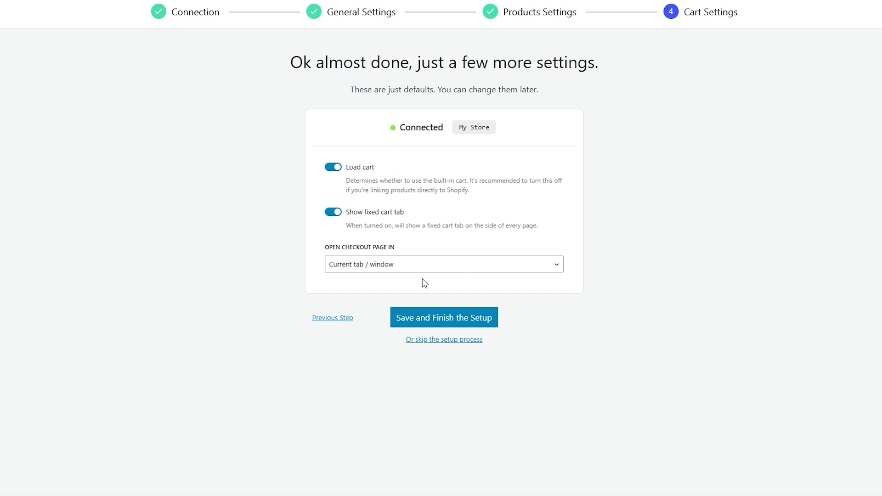
pyautogui.click(487, 320)
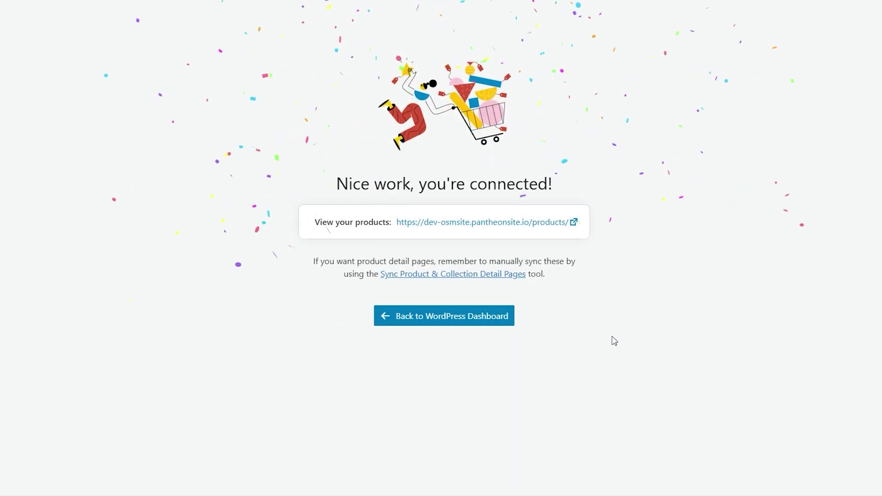
# - Go back to the WordPress dashboard from the 'you're connected' screen
pyautogui.click(443, 325)
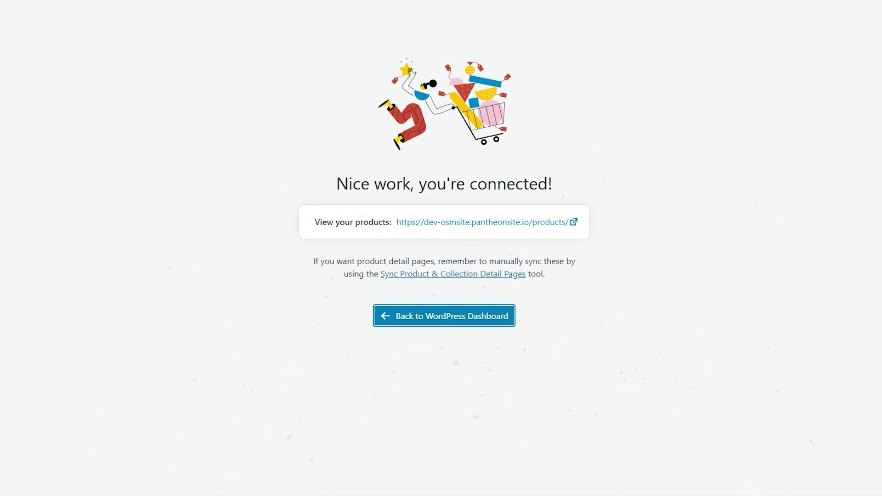